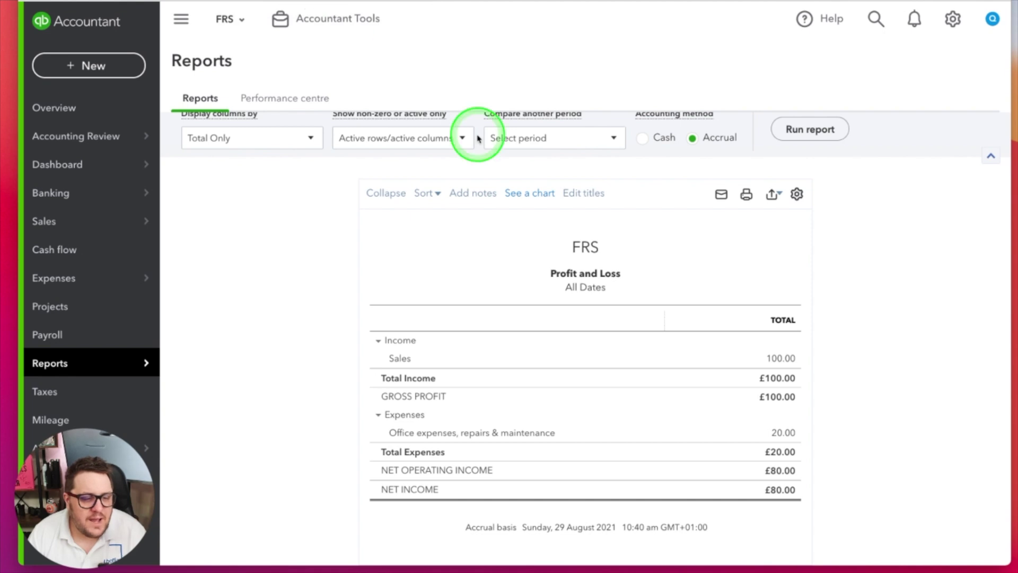
Run the Profit and Loss and Balance Sheet reports for all dates and review their sales, expense and VAT liability figures.
{"action": "left_click", "coordinate": [811, 135]}
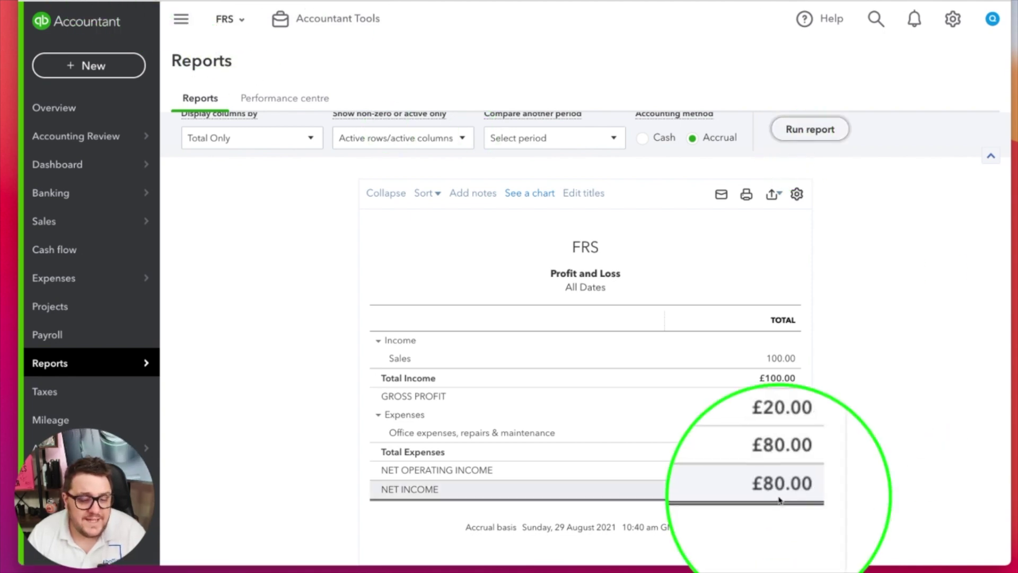
{"action": "left_click", "coordinate": [805, 132]}
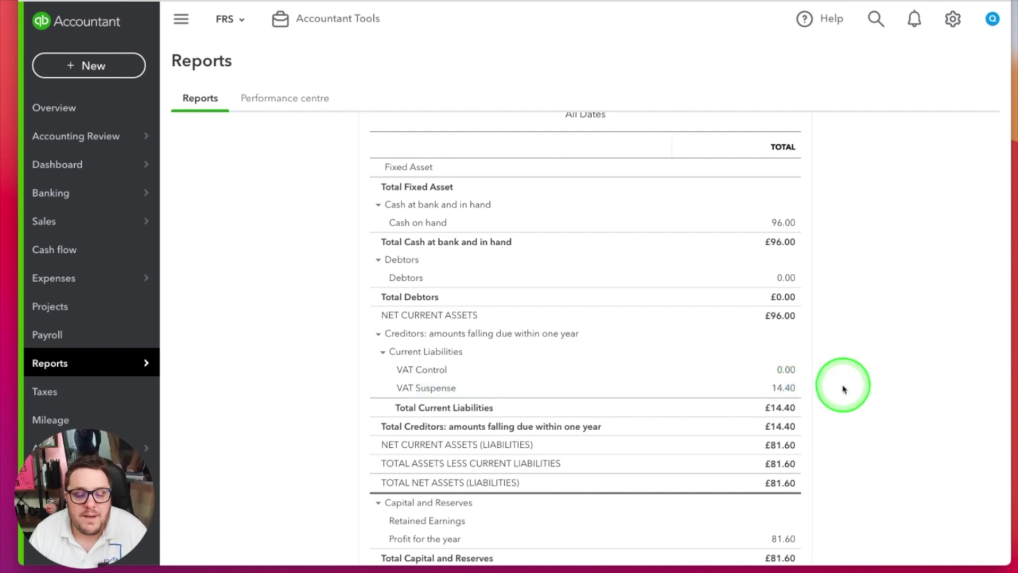
{"action": "scroll", "coordinate": [822, 379], "scroll_direction": "down", "scroll_amount": 2}
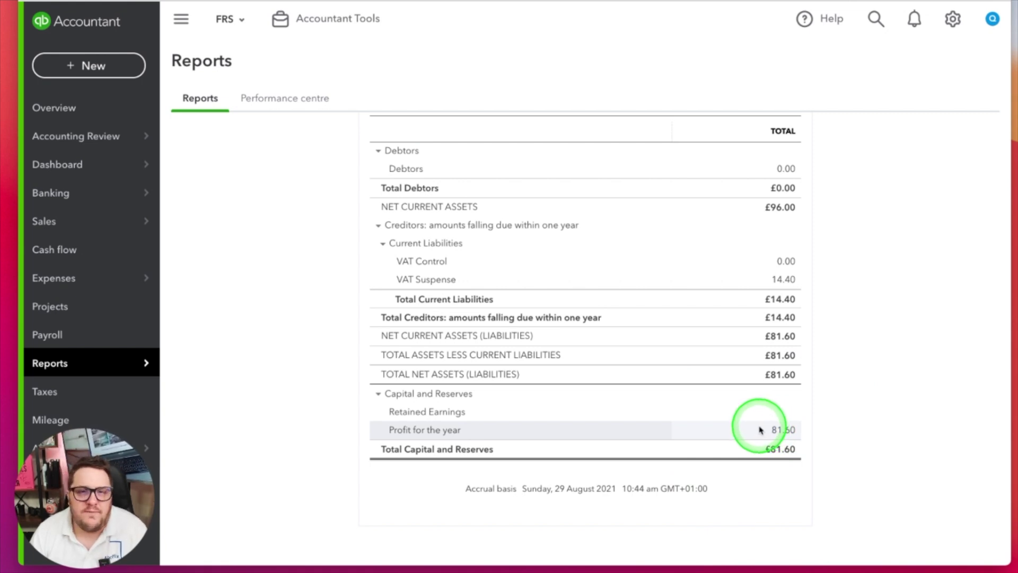
{"action": "scroll", "coordinate": [782, 423], "scroll_direction": "up", "scroll_amount": 8}
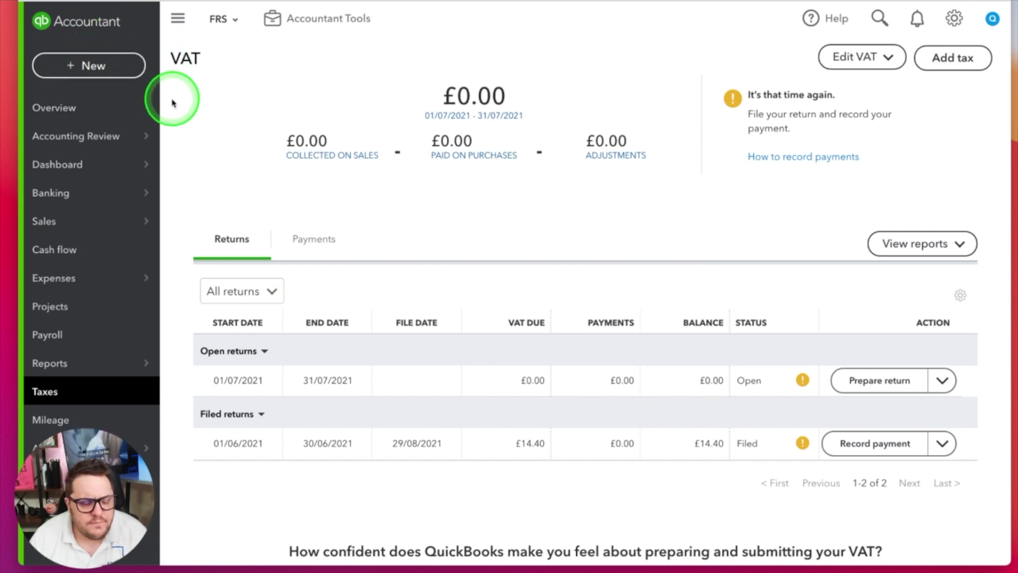
Open the existing invoice no. 1001 from the recent invoices of a new invoice form.
{"action": "left_click", "coordinate": [115, 75]}
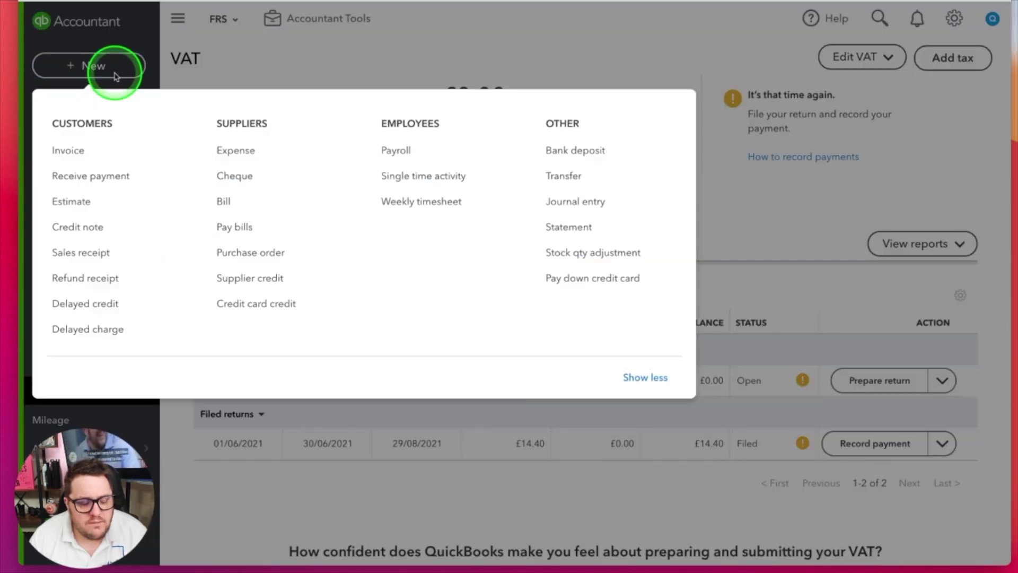
{"action": "left_click", "coordinate": [69, 150]}
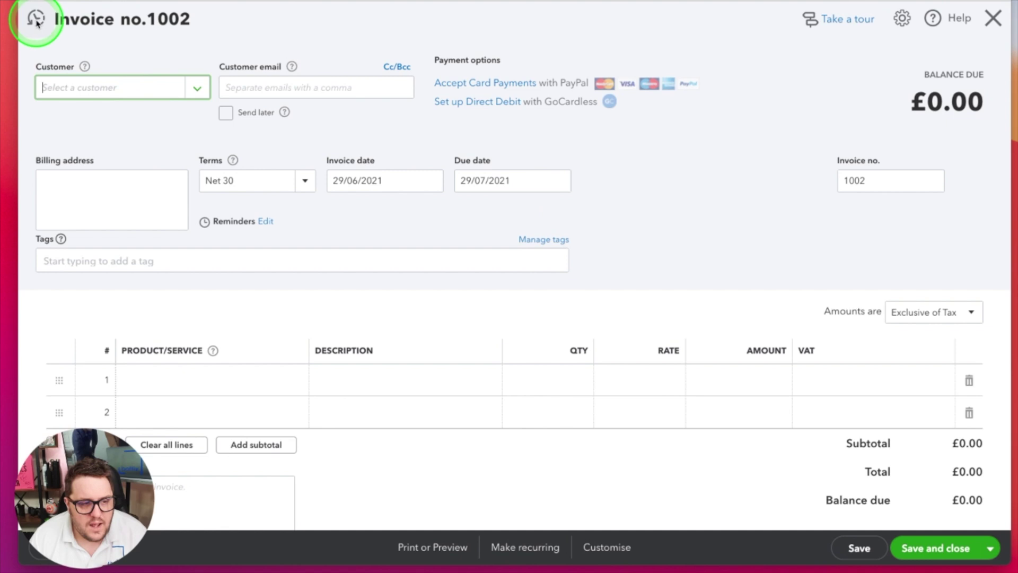
{"action": "left_click", "coordinate": [36, 23]}
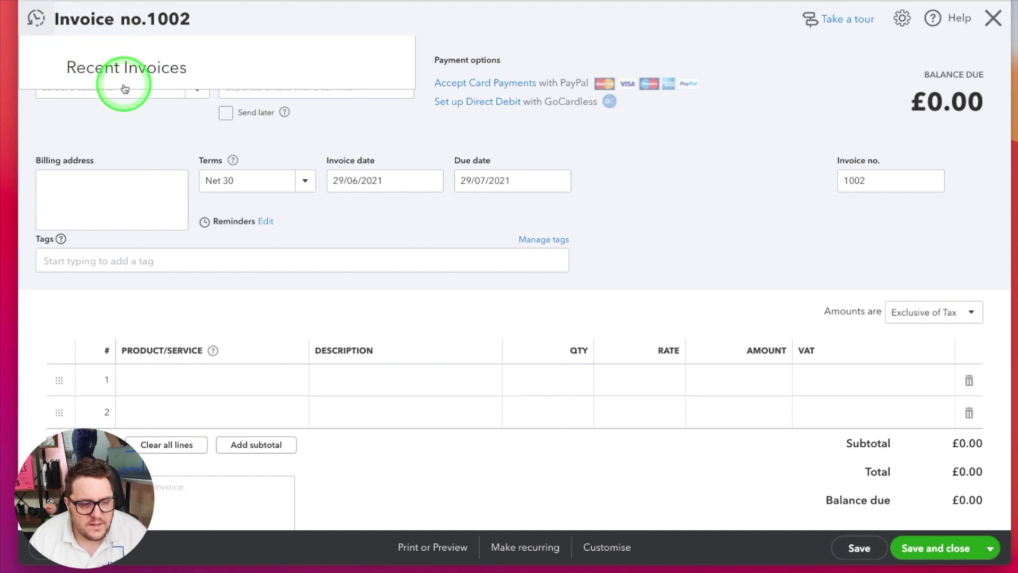
{"action": "left_click", "coordinate": [239, 108]}
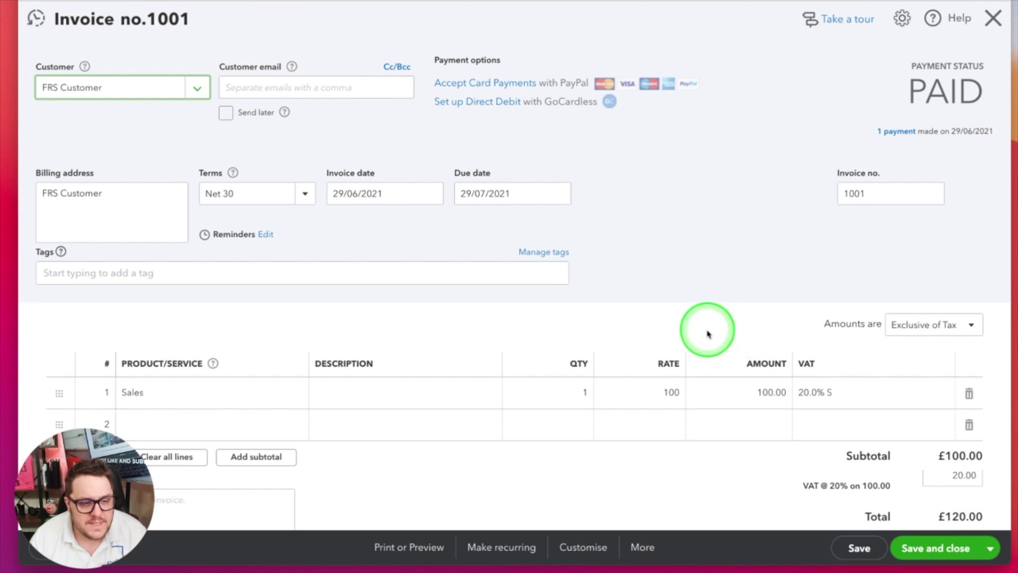
Try to save invoice no. 1001 with the invoice date changed to 29/07/2021, and leave the form without saving.
{"action": "left_click", "coordinate": [331, 194]}
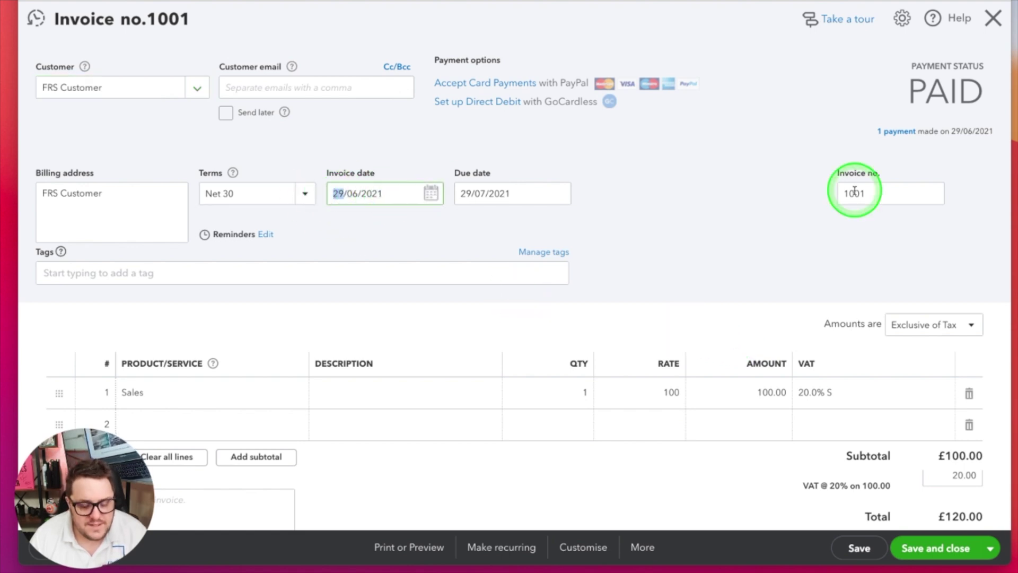
{"action": "key", "text": "Tab"}
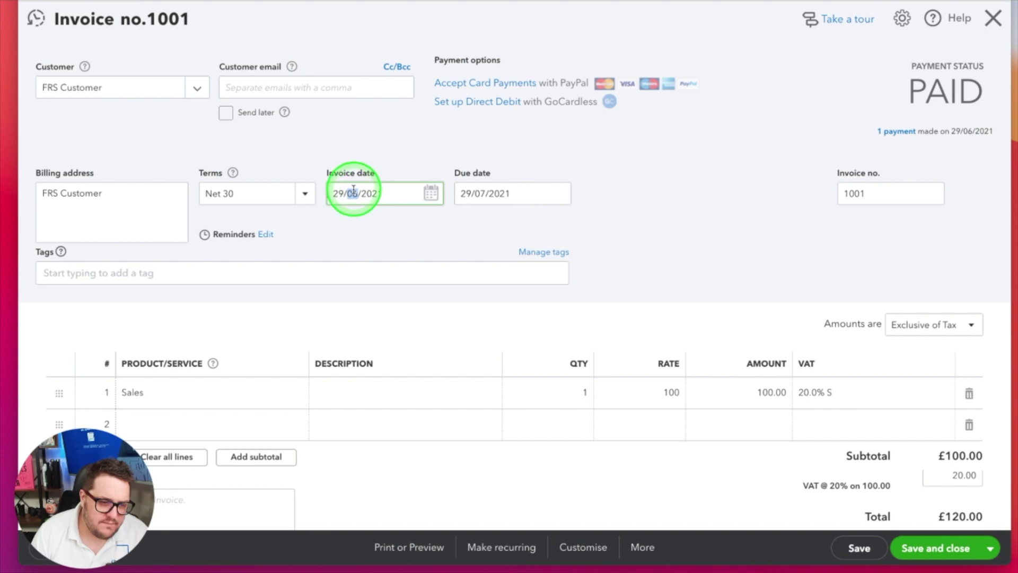
{"action": "type", "text": "07"}
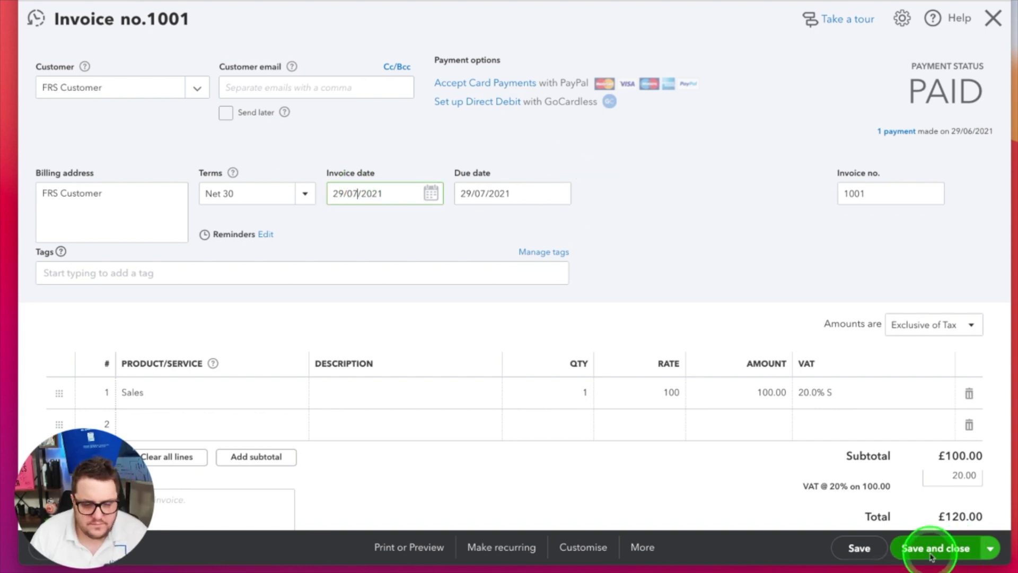
{"action": "left_click", "coordinate": [949, 548]}
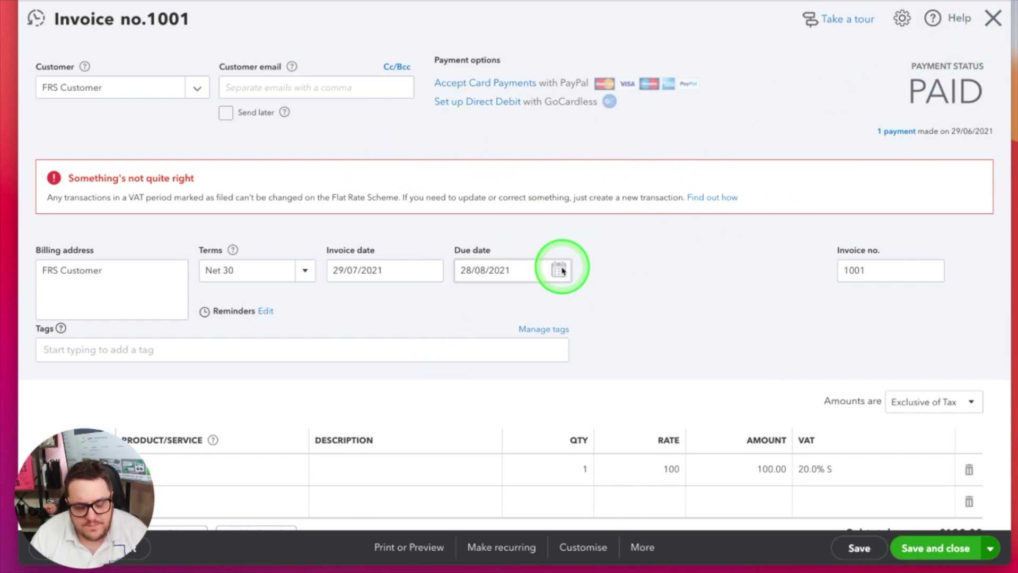
{"action": "left_click", "coordinate": [993, 18]}
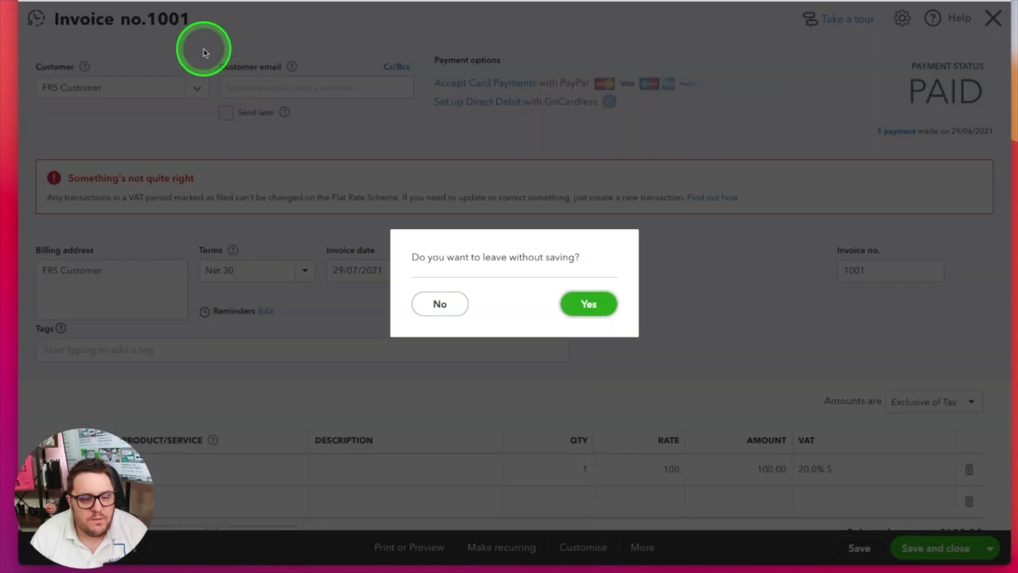
{"action": "left_click", "coordinate": [588, 302]}
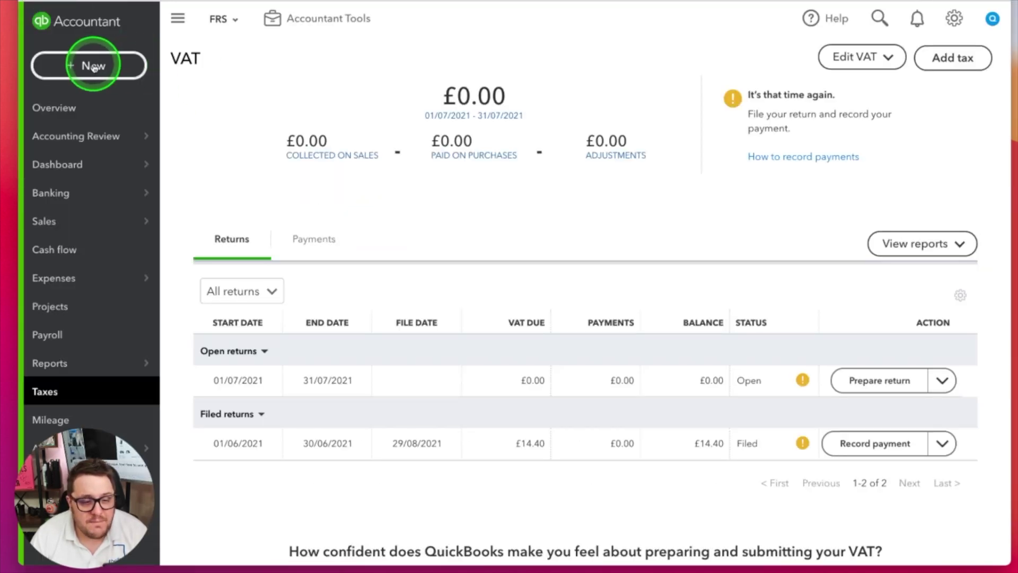
Start a credit note dated 29/06/2021 for FRS Customer with Sales as the first line's product.
{"action": "left_click", "coordinate": [93, 68]}
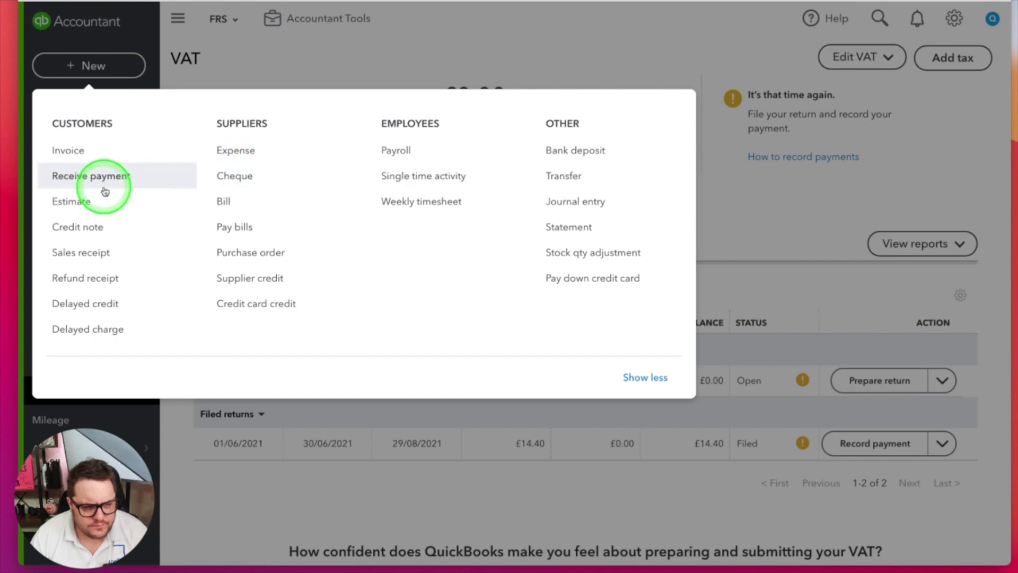
{"action": "left_click", "coordinate": [85, 228]}
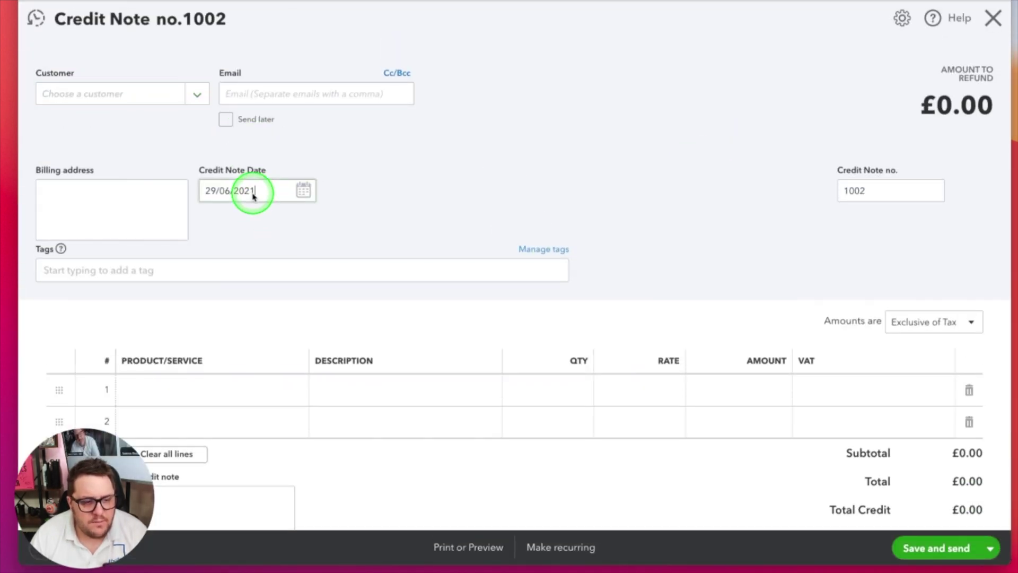
{"action": "left_click", "coordinate": [253, 191]}
{"action": "left_click", "coordinate": [174, 391]}
{"action": "left_click", "coordinate": [281, 396]}
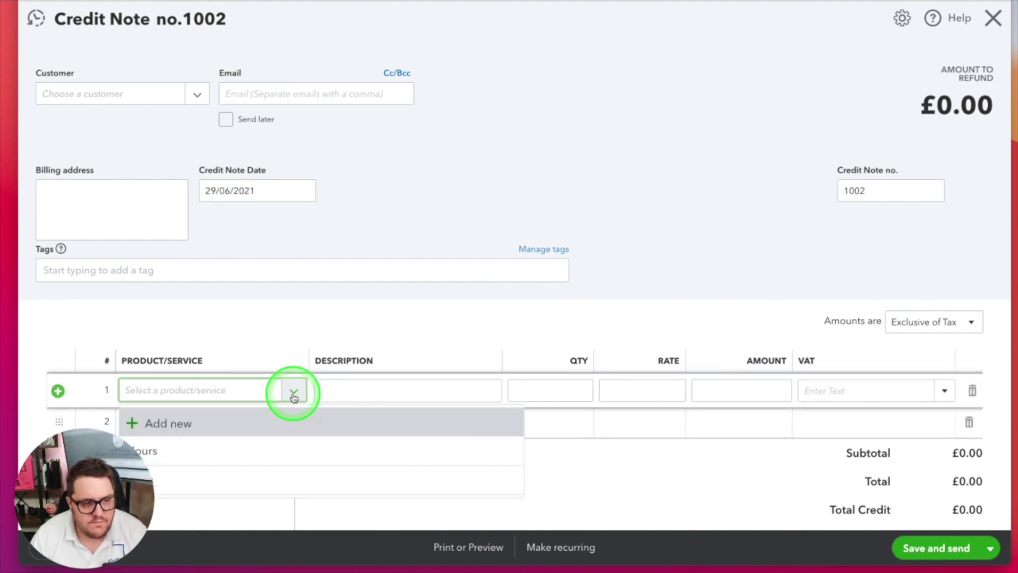
{"action": "left_click", "coordinate": [198, 482]}
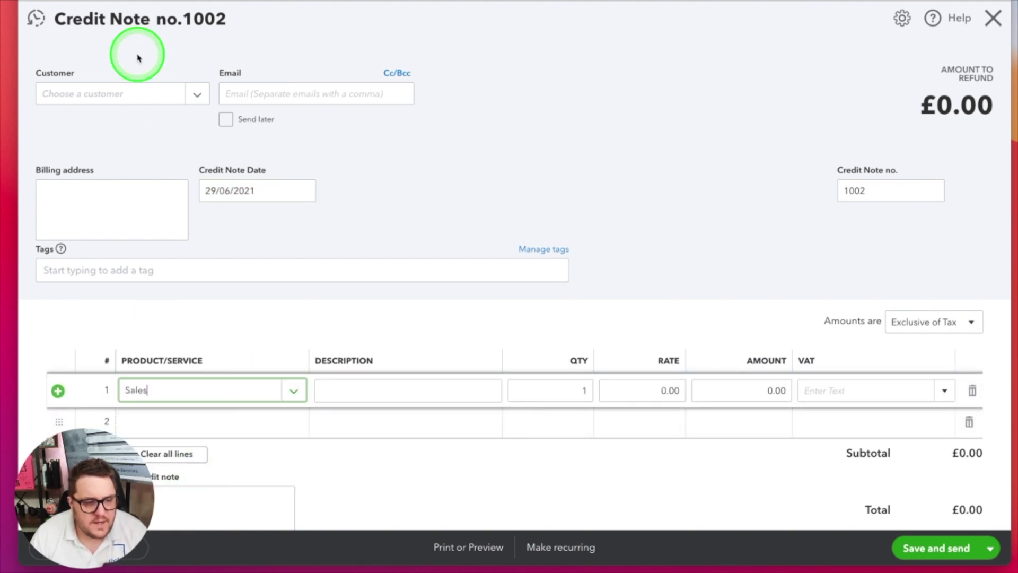
{"action": "left_click", "coordinate": [197, 95]}
{"action": "left_click", "coordinate": [160, 152]}
Set the Sales line's rate to 100 with 20.0% S VAT, and save and close the credit note despite the filed VAT period.
{"action": "left_click", "coordinate": [630, 393]}
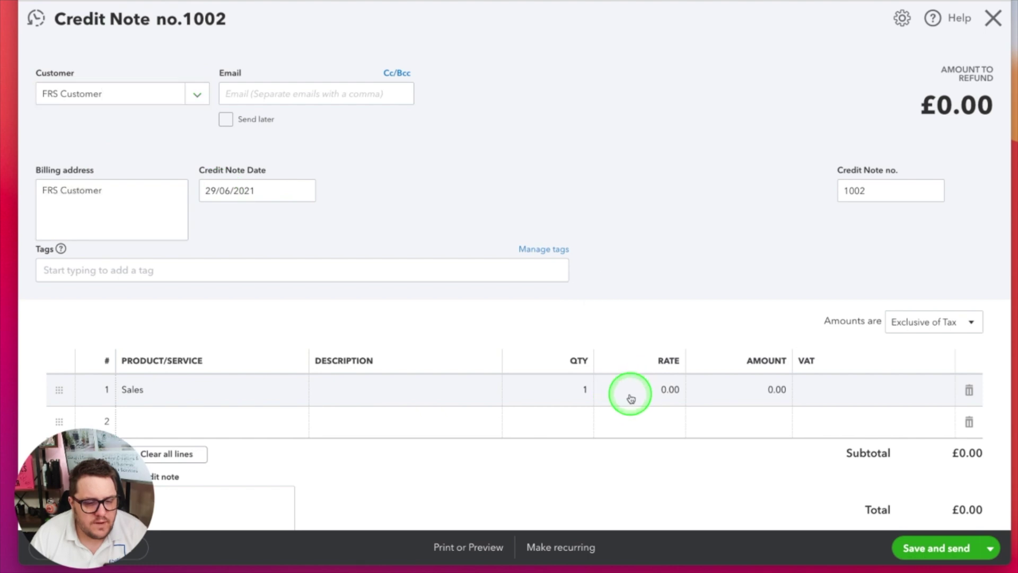
{"action": "type", "text": "100"}
{"action": "key", "text": "Tab"}
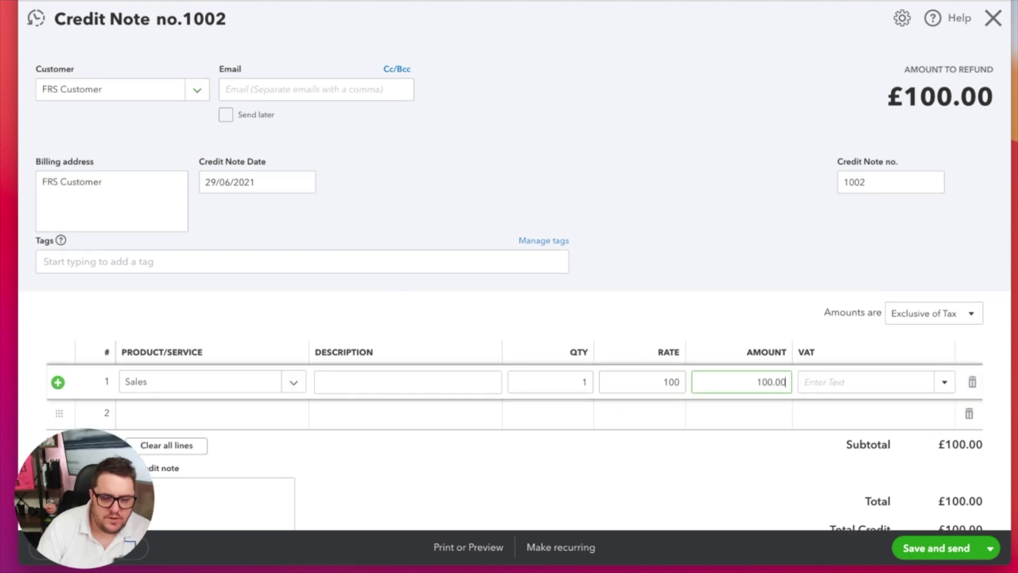
{"action": "key", "text": "Return"}
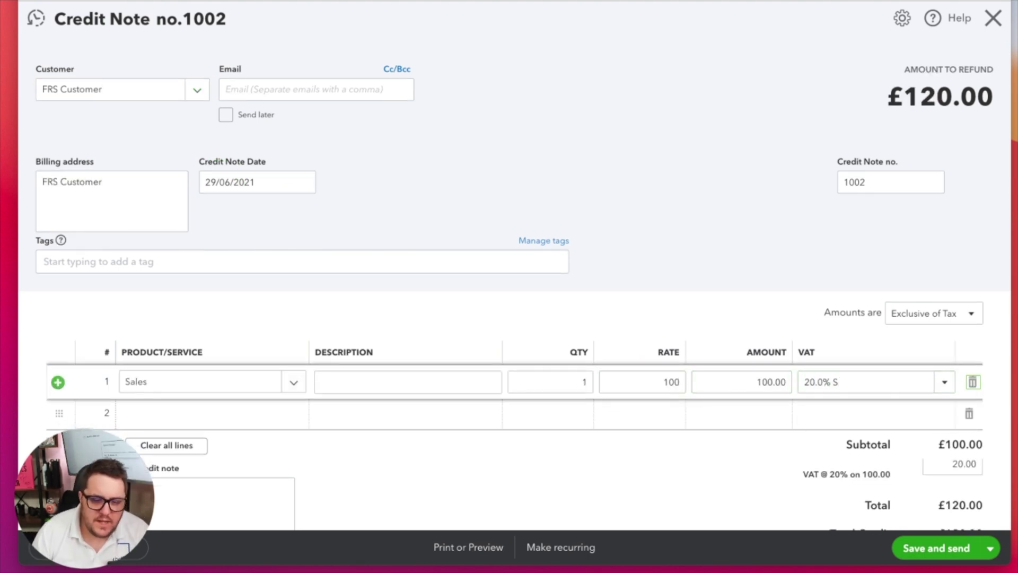
{"action": "left_click", "coordinate": [991, 548]}
{"action": "left_click", "coordinate": [952, 522]}
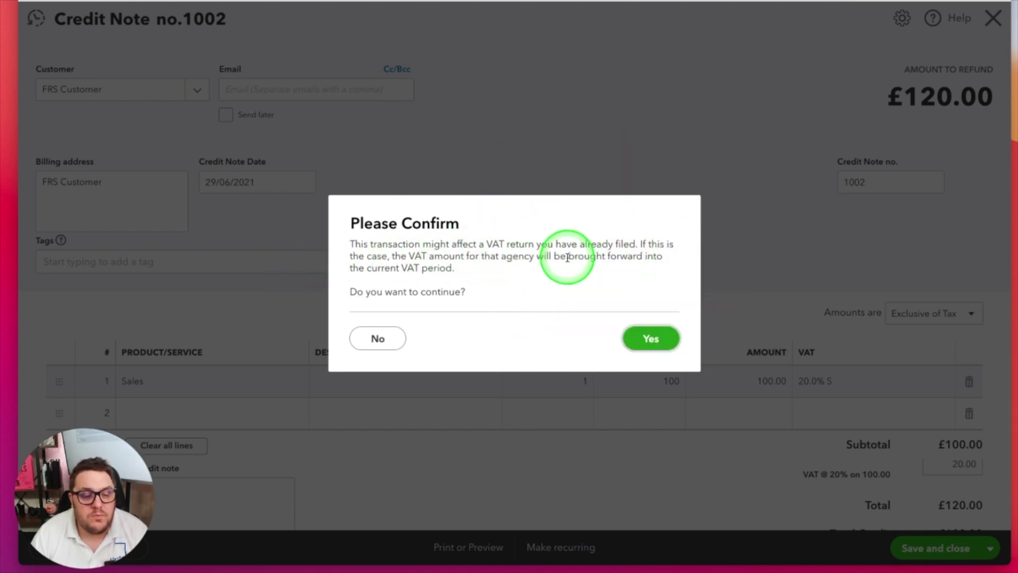
{"action": "left_click", "coordinate": [647, 338]}
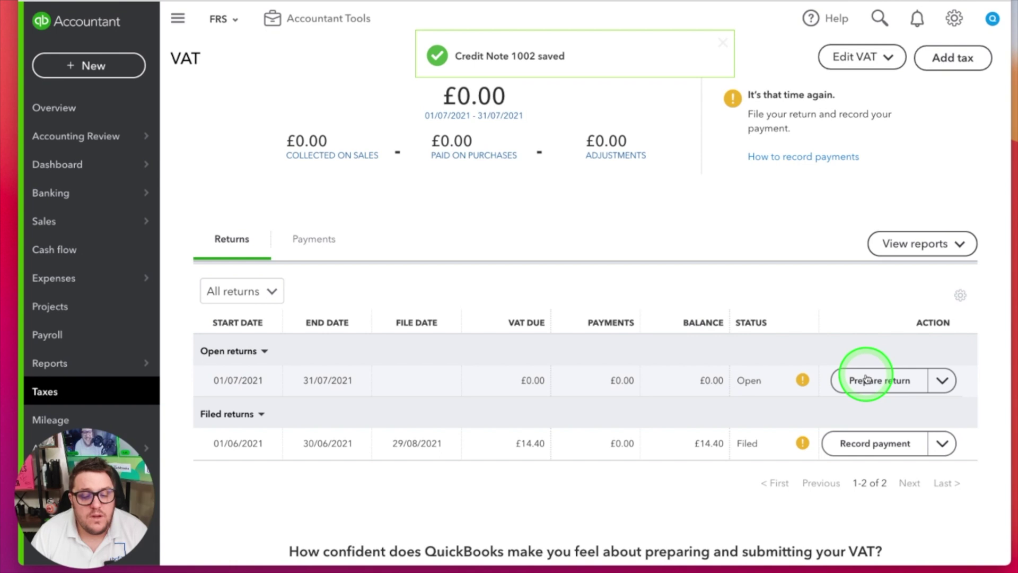
Open the VAT return for 01/07/2021 - 31/07/2021, examine the exceptions against each box, and close it without filing.
{"action": "left_click", "coordinate": [891, 381]}
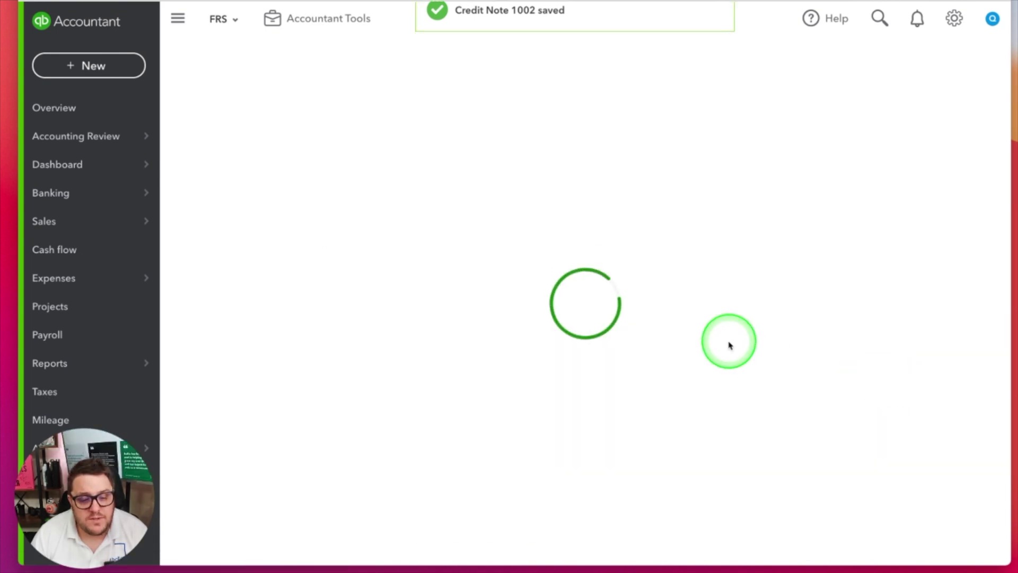
{"action": "scroll", "coordinate": [729, 344], "scroll_direction": "down", "scroll_amount": 3}
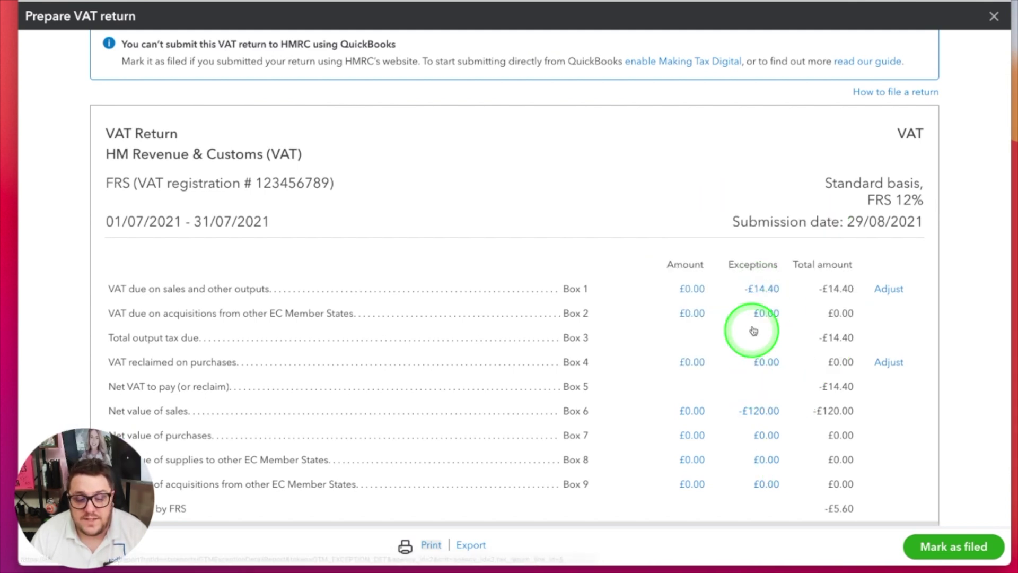
{"action": "left_click", "coordinate": [991, 21]}
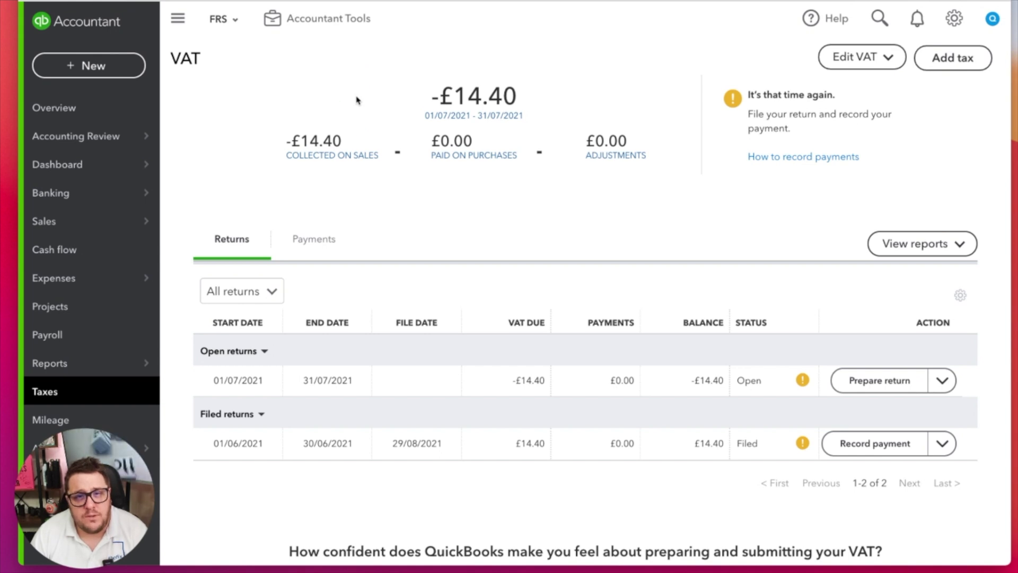
Create an expense for Computer equipment additions at cost, with an amount of 2,000.00 inclusive of tax at 20.0% S VAT.
{"action": "left_click", "coordinate": [89, 66]}
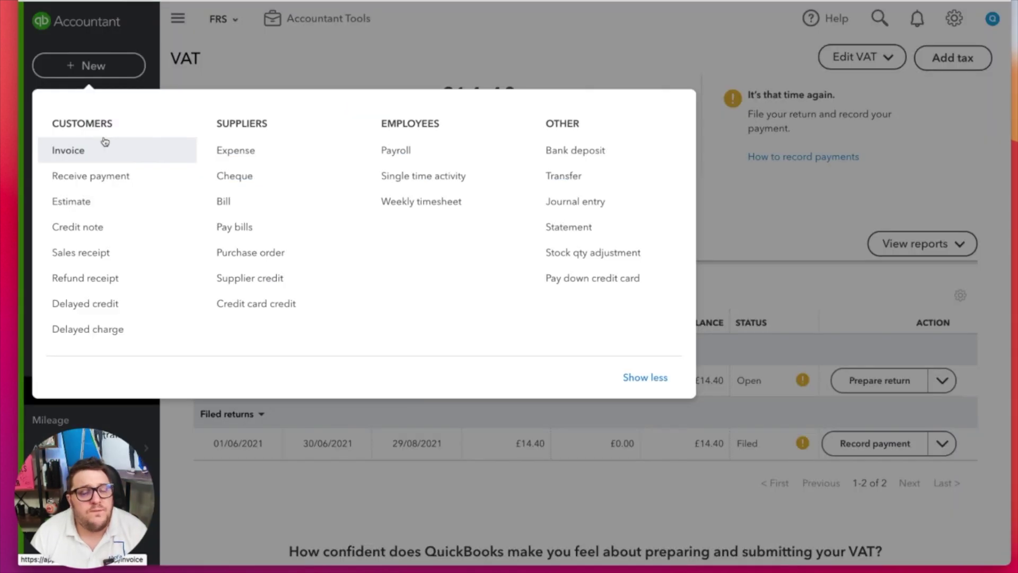
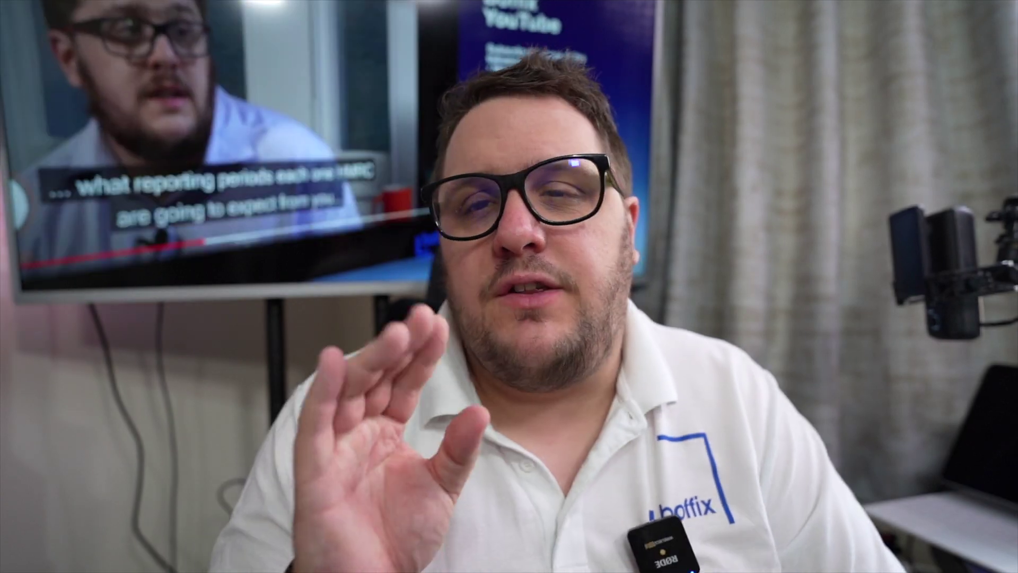
{"action": "left_click", "coordinate": [259, 145]}
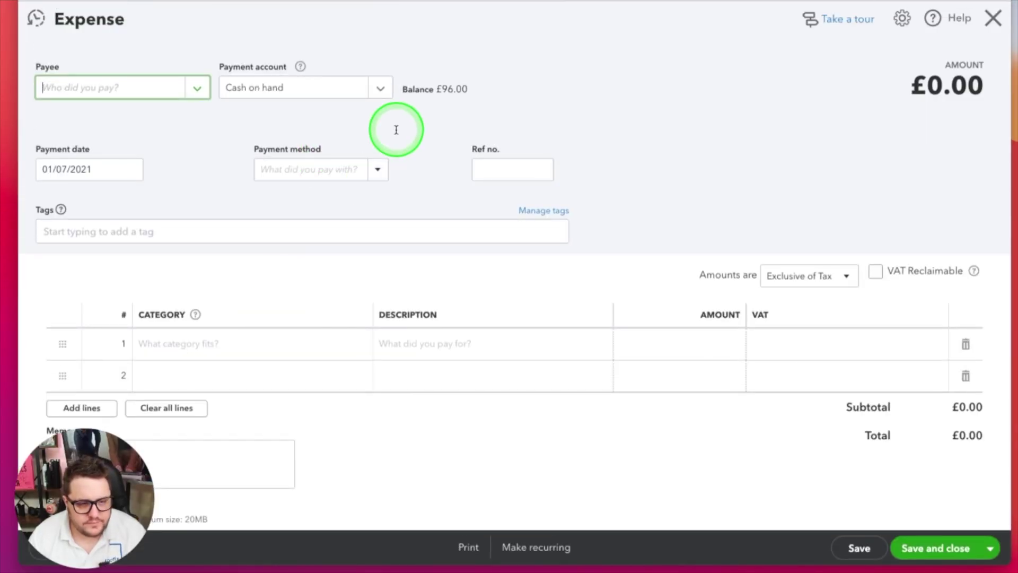
{"action": "left_click", "coordinate": [361, 343]}
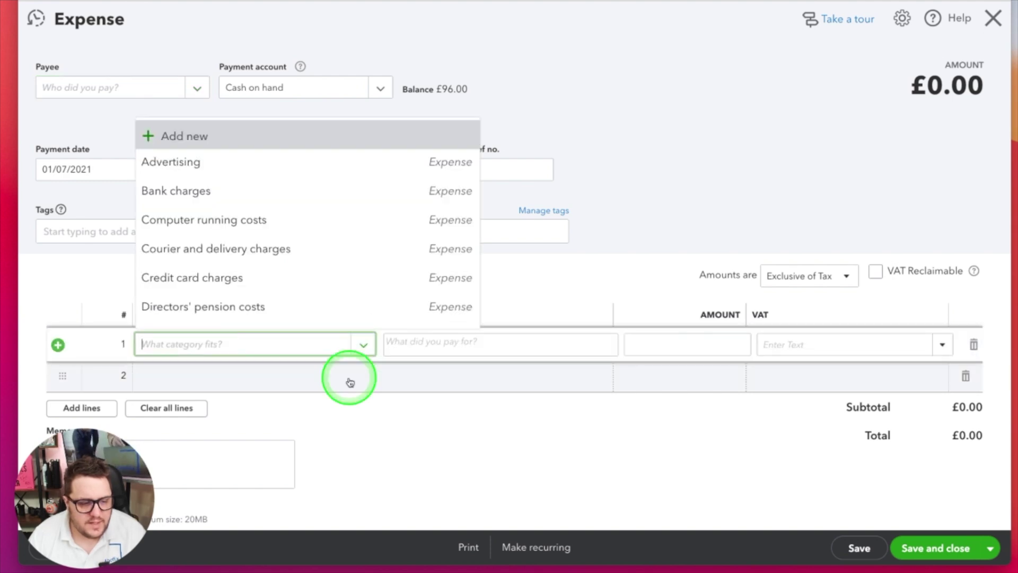
{"action": "scroll", "coordinate": [273, 222], "scroll_direction": "down", "scroll_amount": 10}
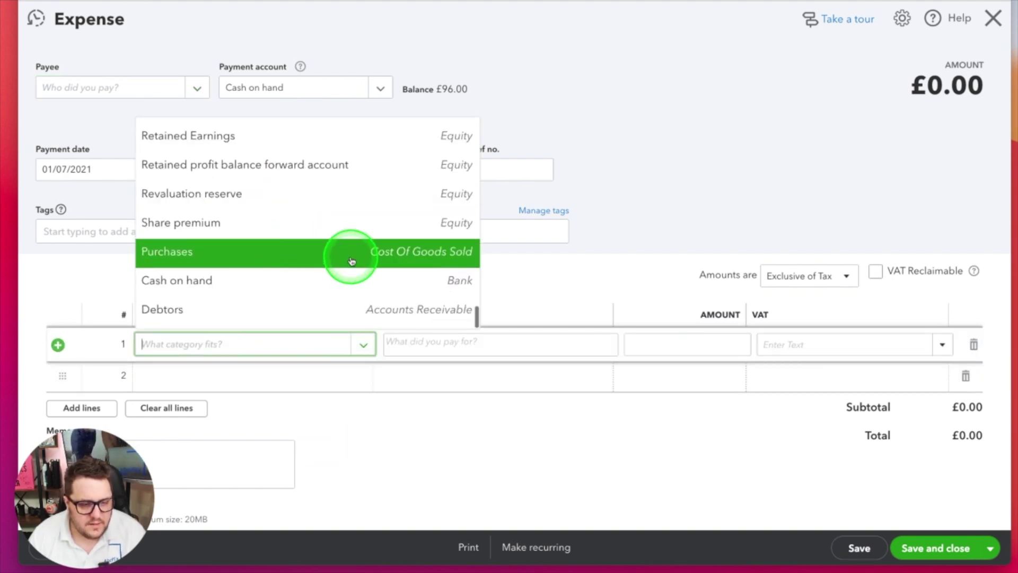
{"action": "scroll", "coordinate": [356, 246], "scroll_direction": "up", "scroll_amount": 5}
{"action": "left_click", "coordinate": [360, 197]}
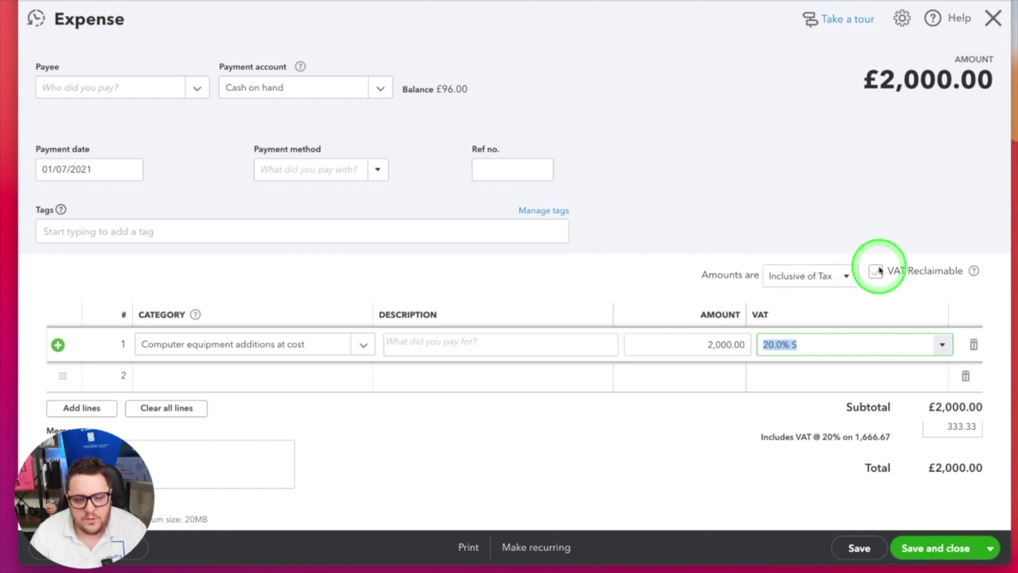
Read the VAT Reclaimable help text, mark the expense as VAT reclaimable, and save and close it.
{"action": "left_click", "coordinate": [971, 272]}
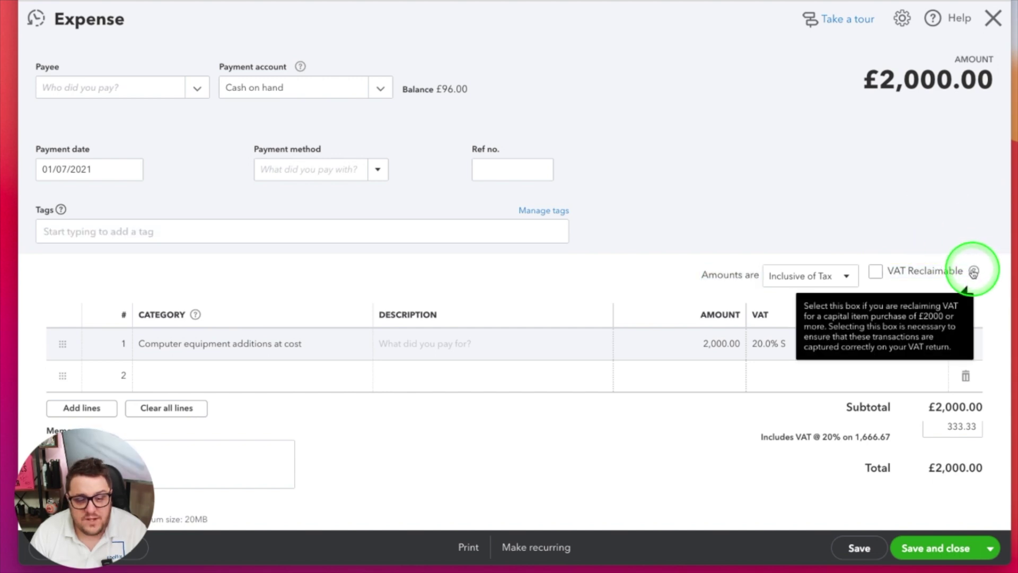
{"action": "left_click", "coordinate": [878, 273]}
{"action": "left_click", "coordinate": [916, 546]}
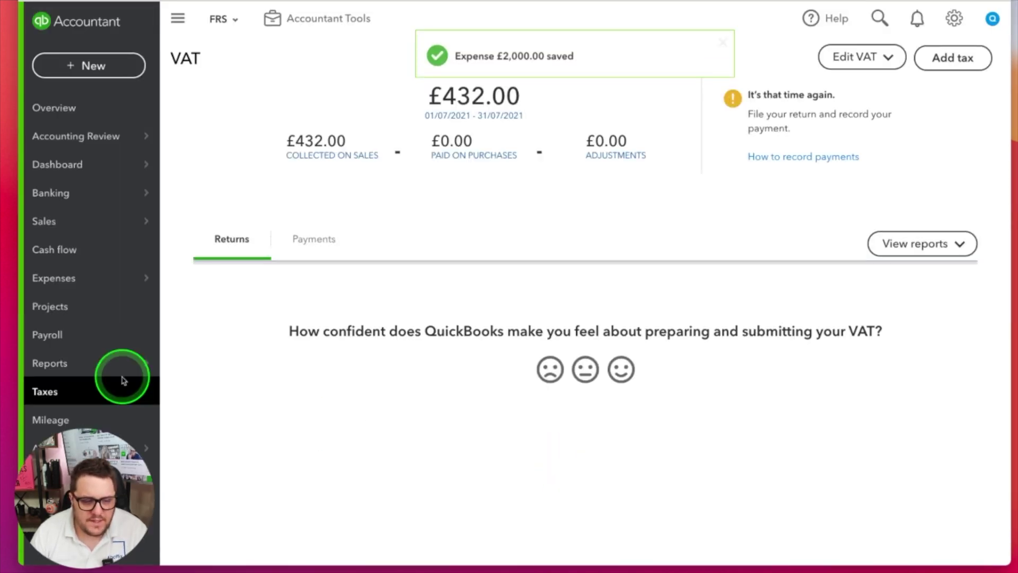
{"action": "mouse_move", "coordinate": [106, 370]}
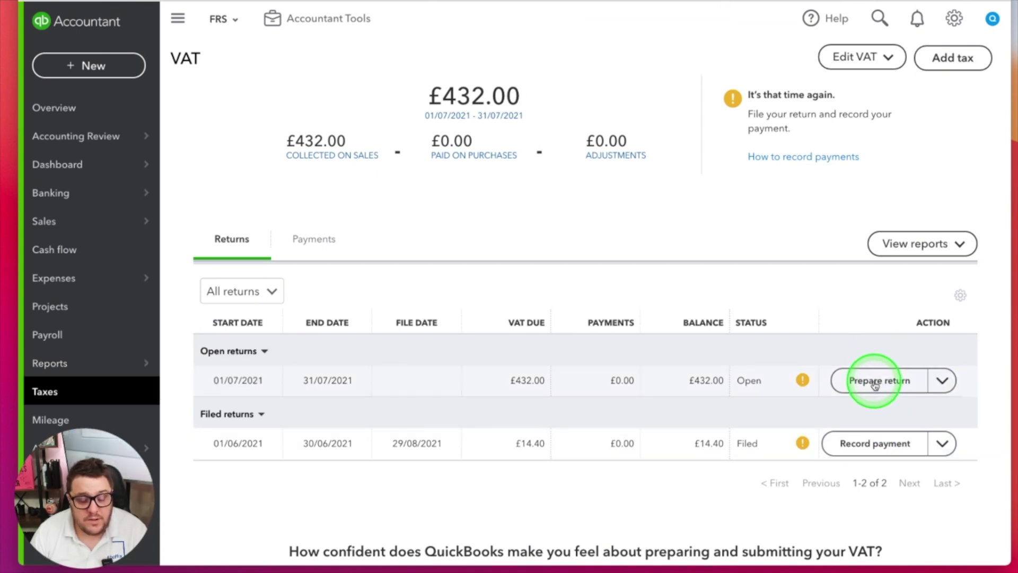
Open the VAT return for 01/07/2021 - 31/07/2021 and examine the reclaimed VAT in Box 4 and net purchases in Box 7.
{"action": "left_click", "coordinate": [874, 383]}
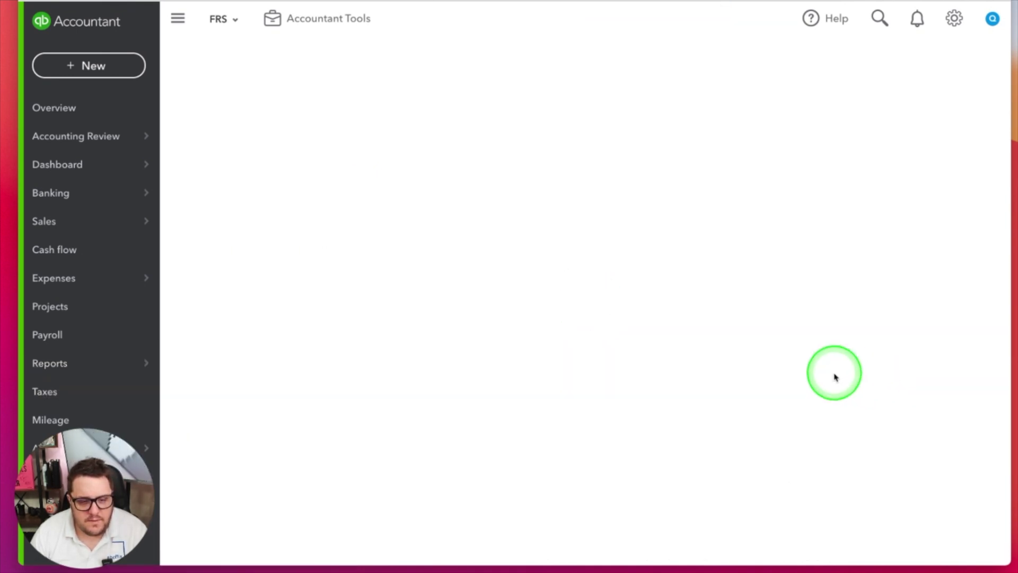
{"action": "scroll", "coordinate": [788, 330], "scroll_direction": "down", "scroll_amount": 3}
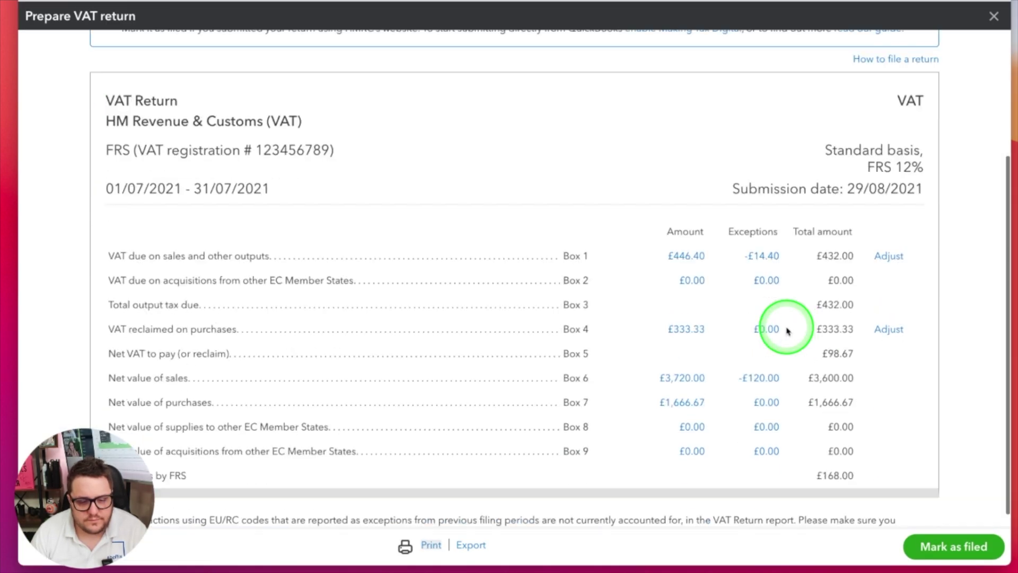
{"action": "scroll", "coordinate": [796, 329], "scroll_direction": "up", "scroll_amount": 1}
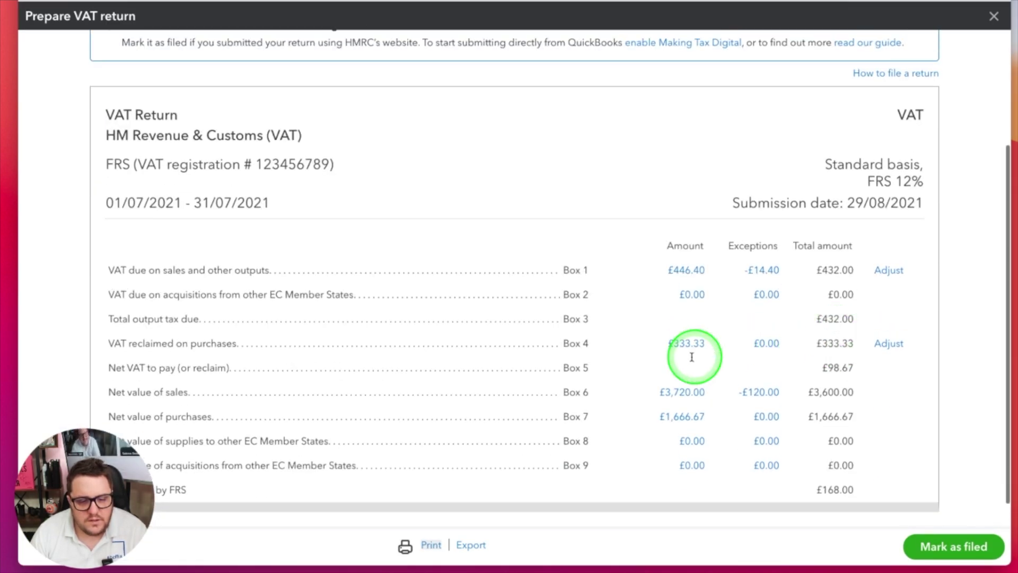
{"action": "left_click", "coordinate": [693, 350]}
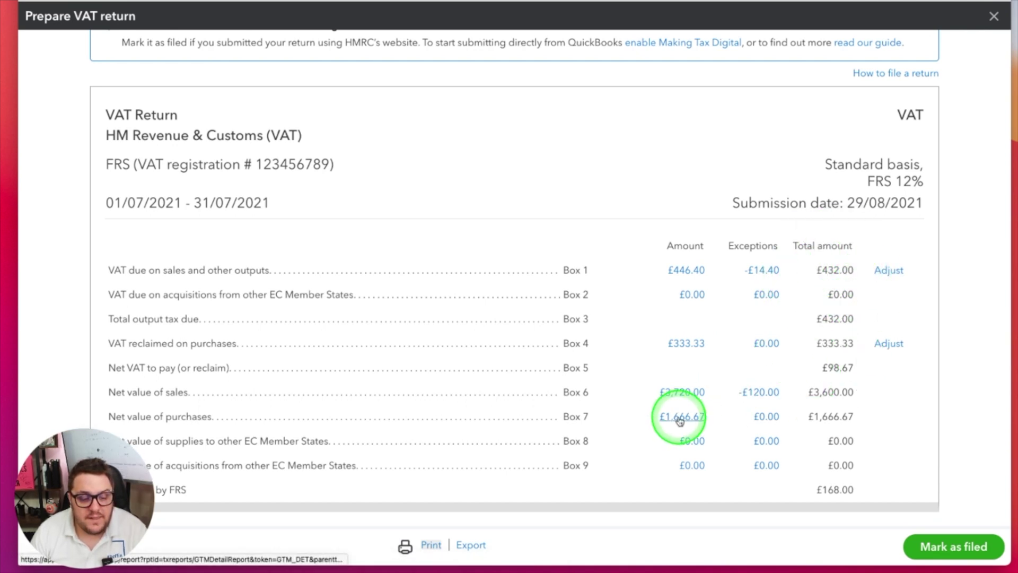
{"action": "scroll", "coordinate": [764, 408], "scroll_direction": "down", "scroll_amount": 1}
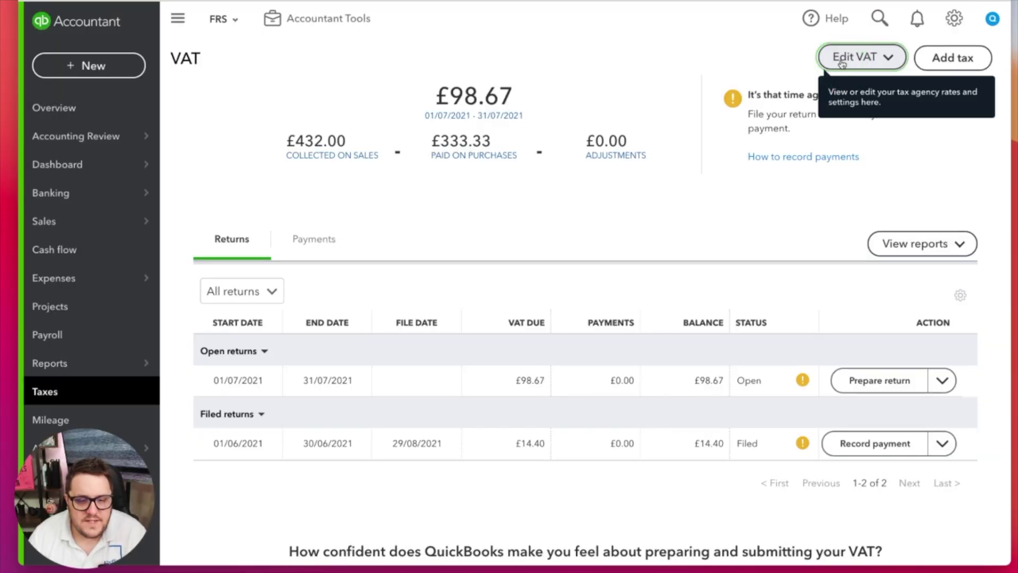
In the VAT settings, set the industry flat rate percentage to 13 with tax registration date 01/07/21, and save.
{"action": "left_click", "coordinate": [843, 62]}
{"action": "left_click", "coordinate": [849, 93]}
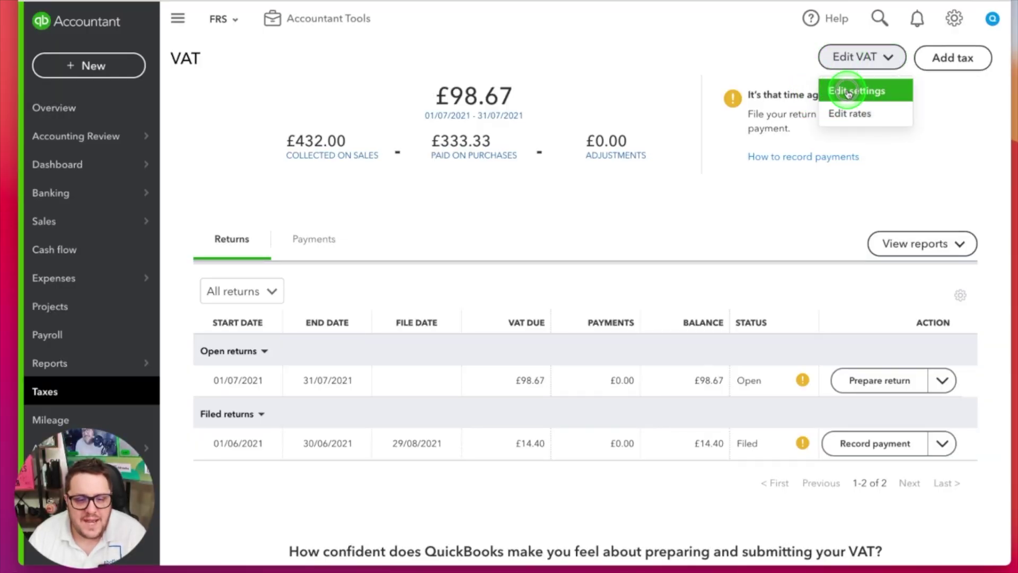
{"action": "scroll", "coordinate": [807, 352], "scroll_direction": "down", "scroll_amount": 5}
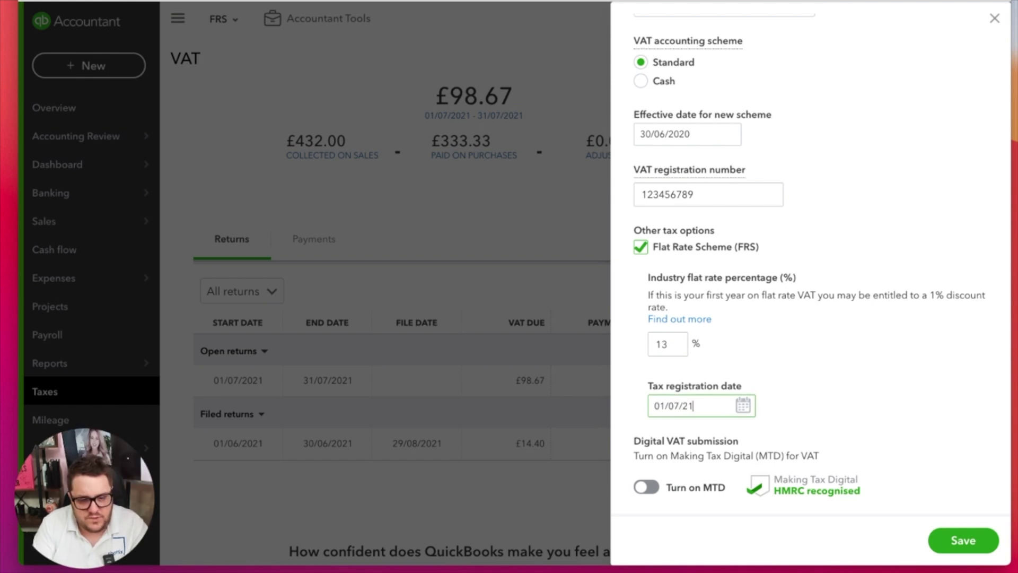
{"action": "left_click", "coordinate": [963, 540]}
Open the July 2021 VAT return again and examine the box amounts calculated at the new flat rate.
{"action": "left_click", "coordinate": [876, 383]}
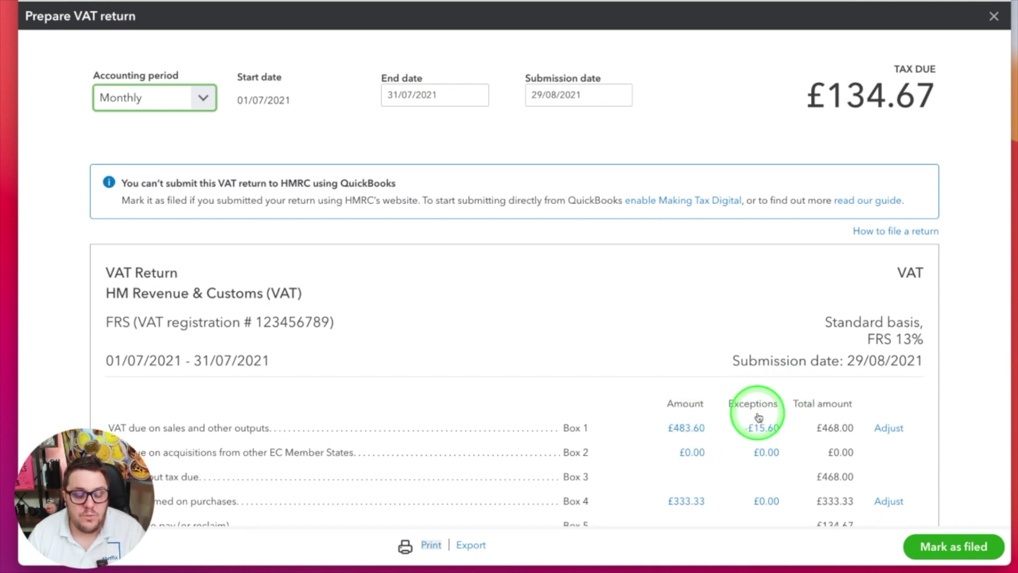
{"action": "scroll", "coordinate": [758, 417], "scroll_direction": "down", "scroll_amount": 4}
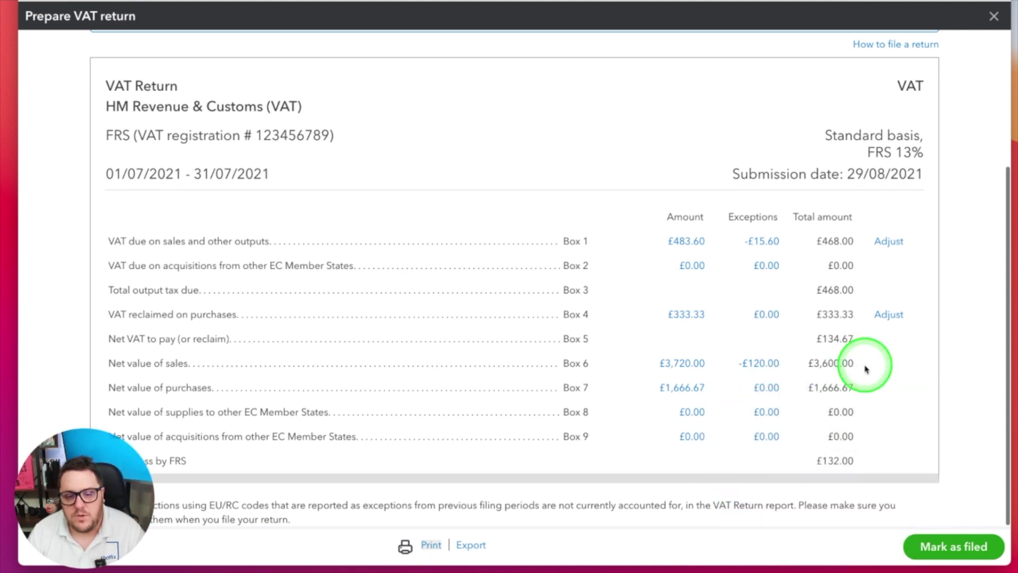
{"action": "scroll", "coordinate": [866, 370], "scroll_direction": "up", "scroll_amount": 4}
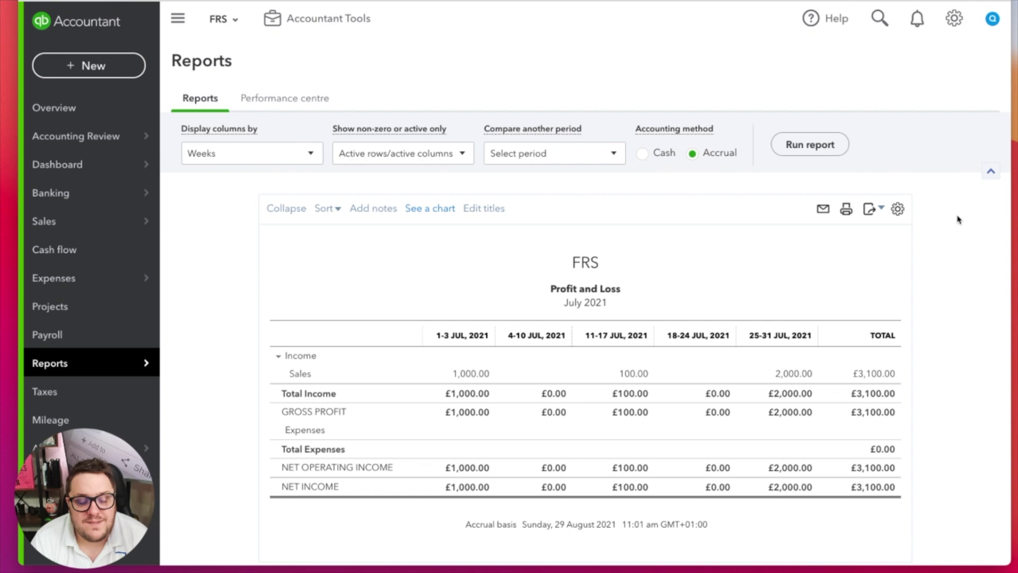
Examine the weekly sales columns of the July 2021 Profit and Loss report.
{"action": "scroll", "coordinate": [472, 336], "scroll_direction": "up", "scroll_amount": 1}
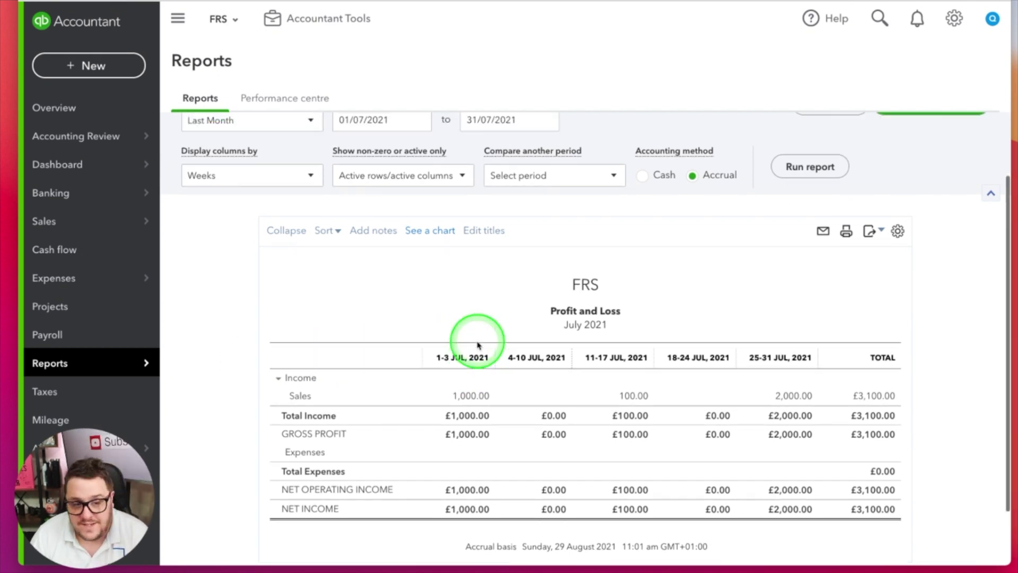
{"action": "scroll", "coordinate": [500, 336], "scroll_direction": "down", "scroll_amount": 2}
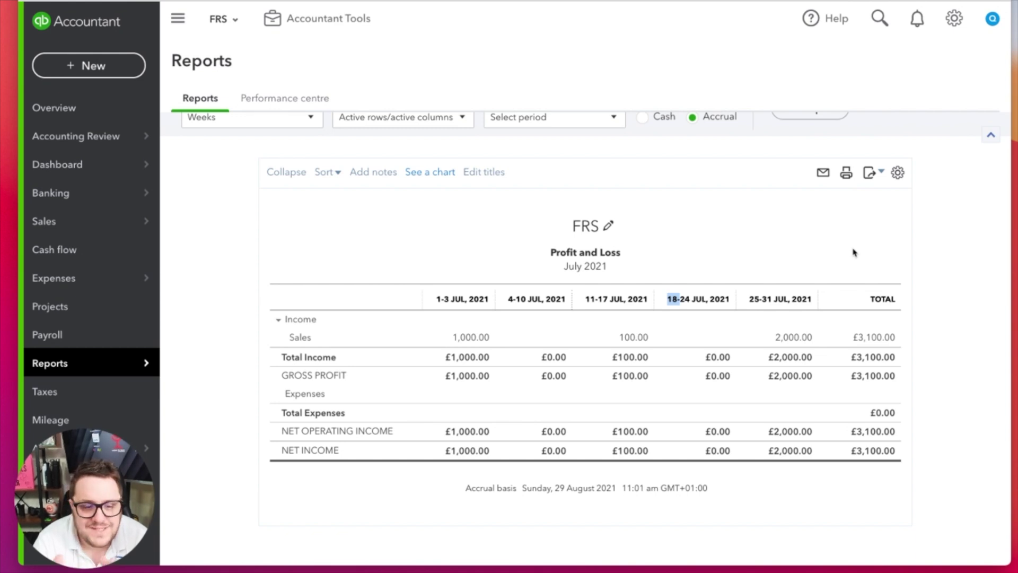
{"action": "left_click", "coordinate": [712, 269]}
{"action": "left_click", "coordinate": [807, 280]}
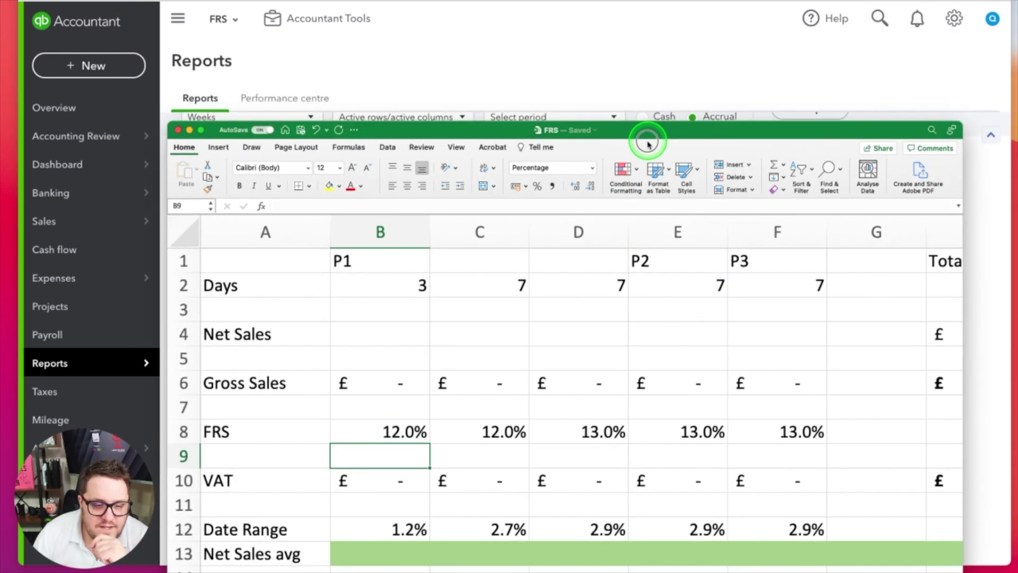
Switch to the FRS workbook in Excel, enter net sales of 1000, 100 and 2000 in B4, D4 and F4, and label the periods P1 to P5.
{"action": "left_click_drag", "start_coordinate": [643, 141], "coordinate": [673, 99]}
{"action": "left_click", "coordinate": [389, 291]}
{"action": "left_click_drag", "start_coordinate": [533, 109], "coordinate": [552, 332]}
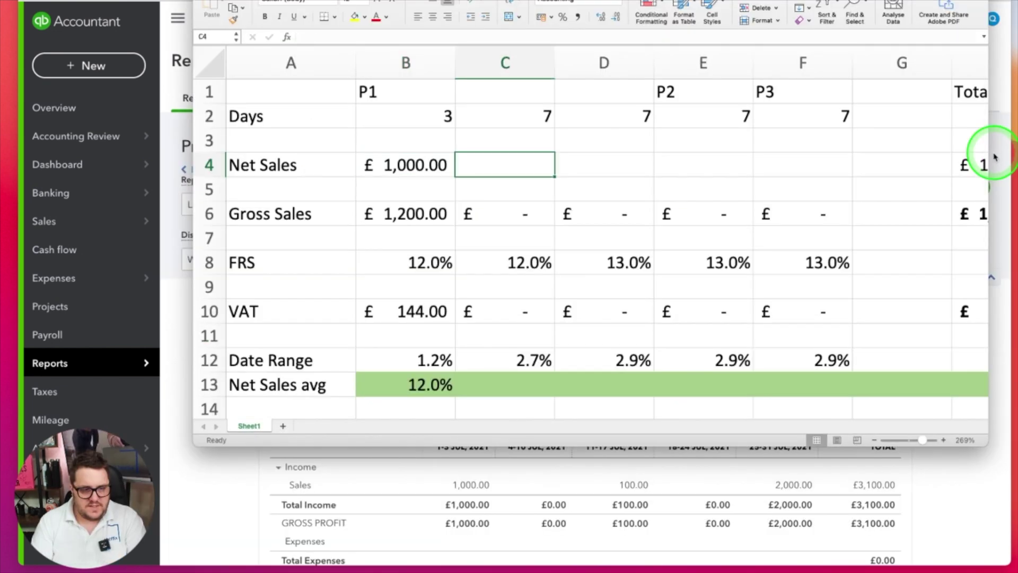
{"action": "key", "text": "Tab"}
{"action": "key", "text": "Right"}
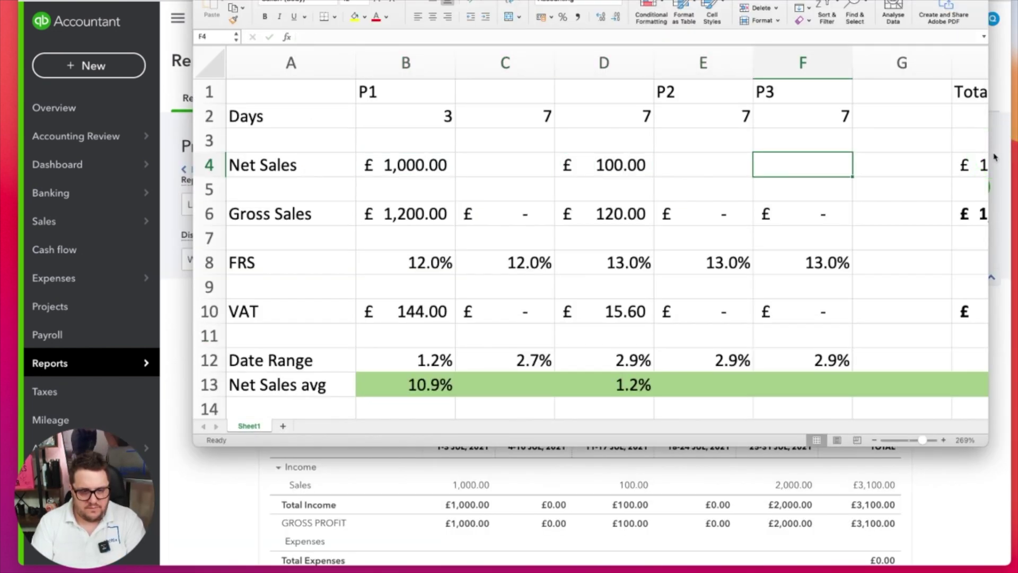
{"action": "type", "text": "2000"}
{"action": "key", "text": "Return"}
{"action": "left_click", "coordinate": [995, 157]}
{"action": "left_click", "coordinate": [419, 85]}
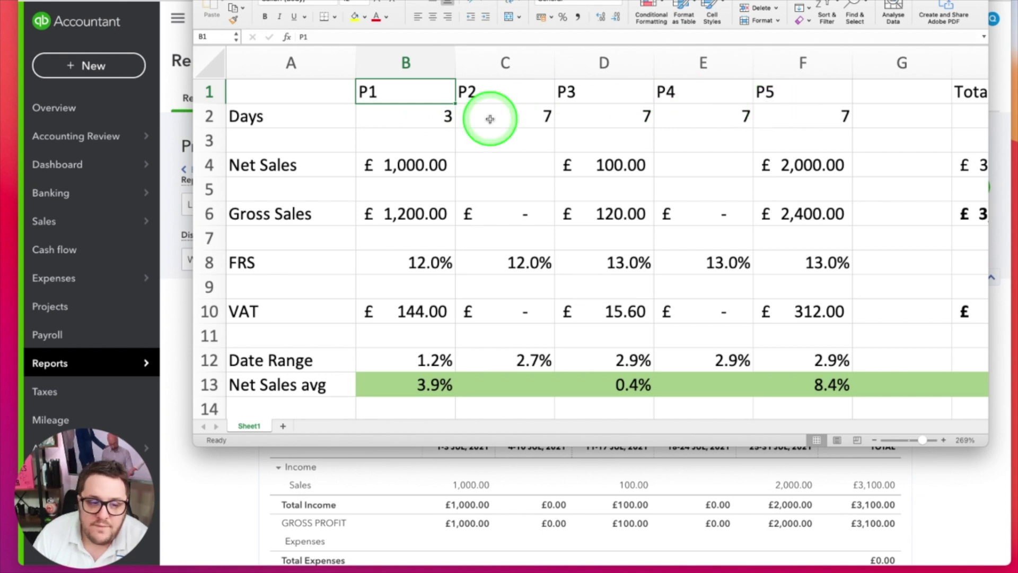
Examine the per-period sales and VAT against the totals in columns H and I of the FRS sheet.
{"action": "left_click", "coordinate": [625, 153]}
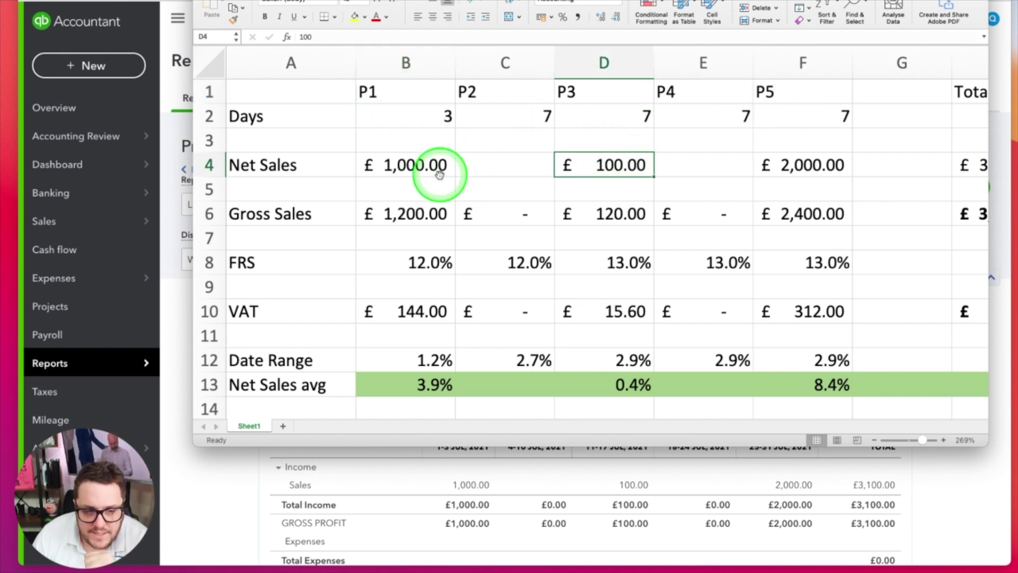
{"action": "scroll", "coordinate": [535, 159], "scroll_direction": "down", "scroll_amount": 1}
{"action": "scroll", "coordinate": [532, 158], "scroll_direction": "up", "scroll_amount": 1}
{"action": "scroll", "coordinate": [477, 155], "scroll_direction": "down", "scroll_amount": 1}
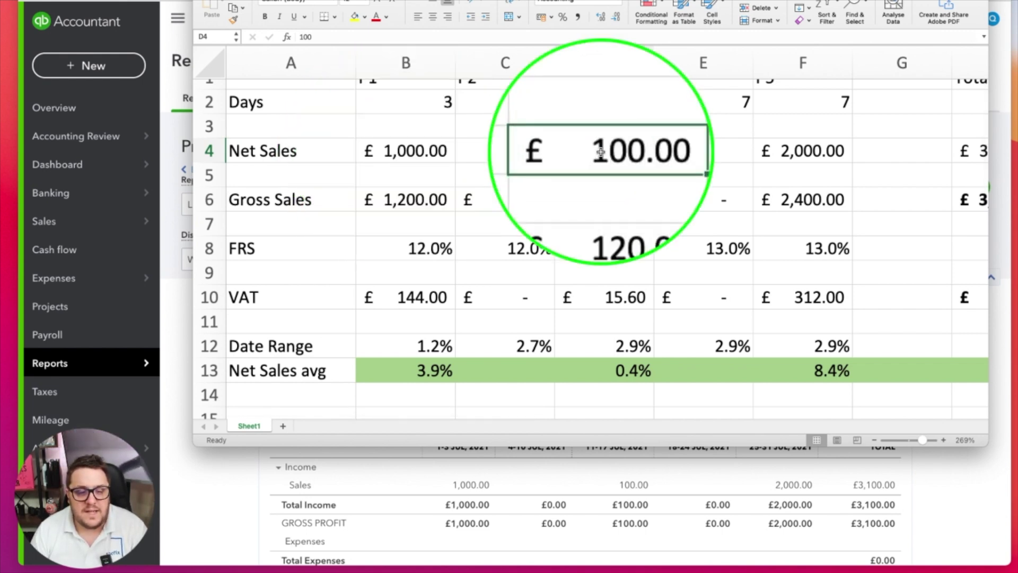
{"action": "scroll", "coordinate": [807, 156], "scroll_direction": "right", "scroll_amount": 2}
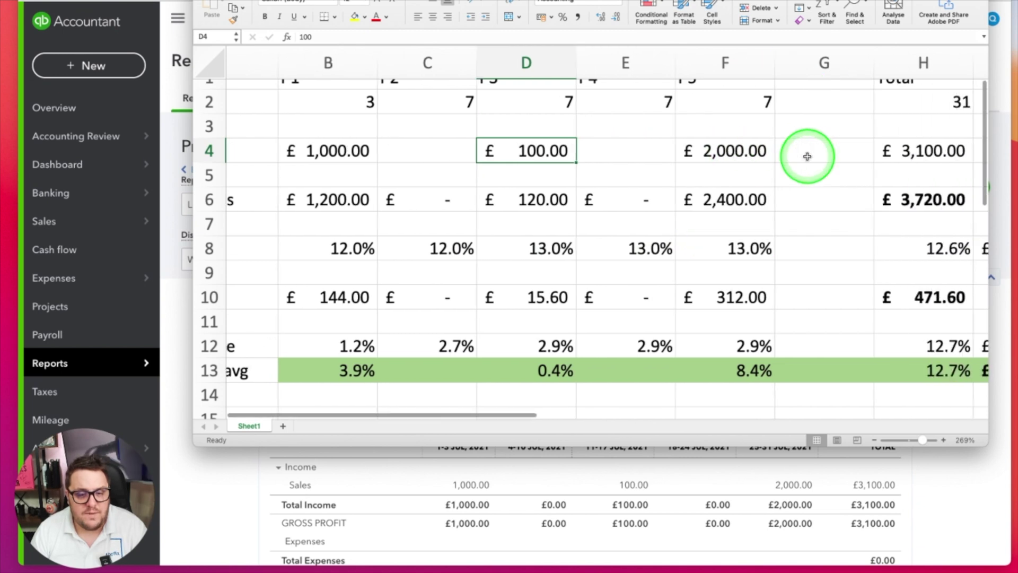
{"action": "scroll", "coordinate": [808, 156], "scroll_direction": "right", "scroll_amount": 1}
{"action": "left_click", "coordinate": [974, 536]}
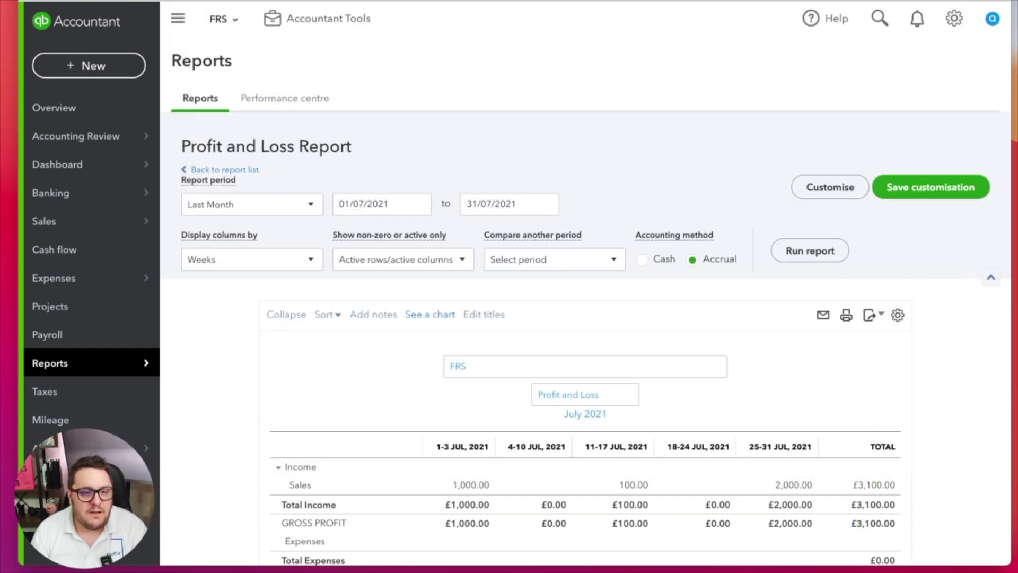
{"action": "key", "text": "super+Tab"}
{"action": "scroll", "coordinate": [586, 296], "scroll_direction": "left", "scroll_amount": 3}
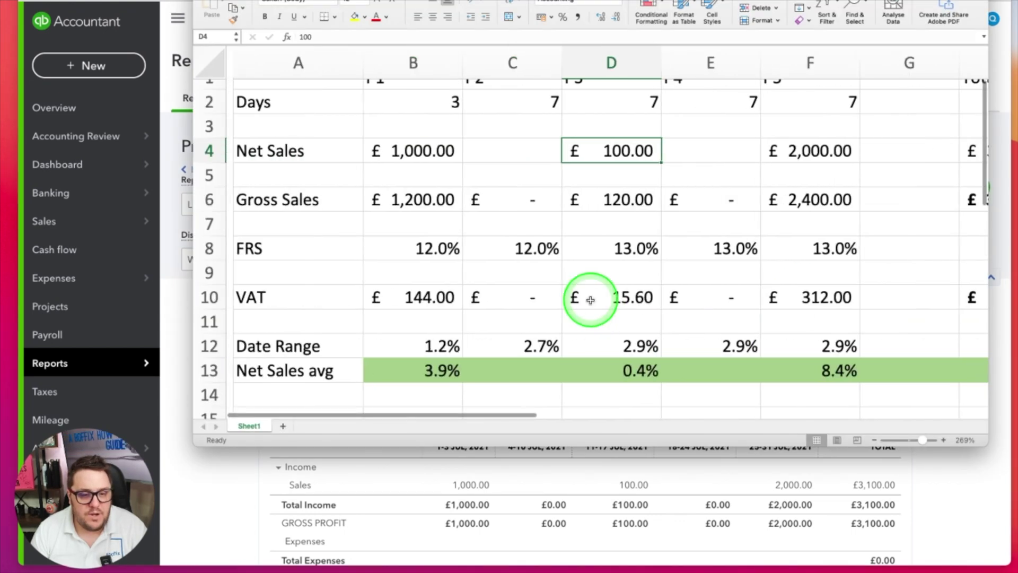
{"action": "scroll", "coordinate": [769, 211], "scroll_direction": "right", "scroll_amount": 3}
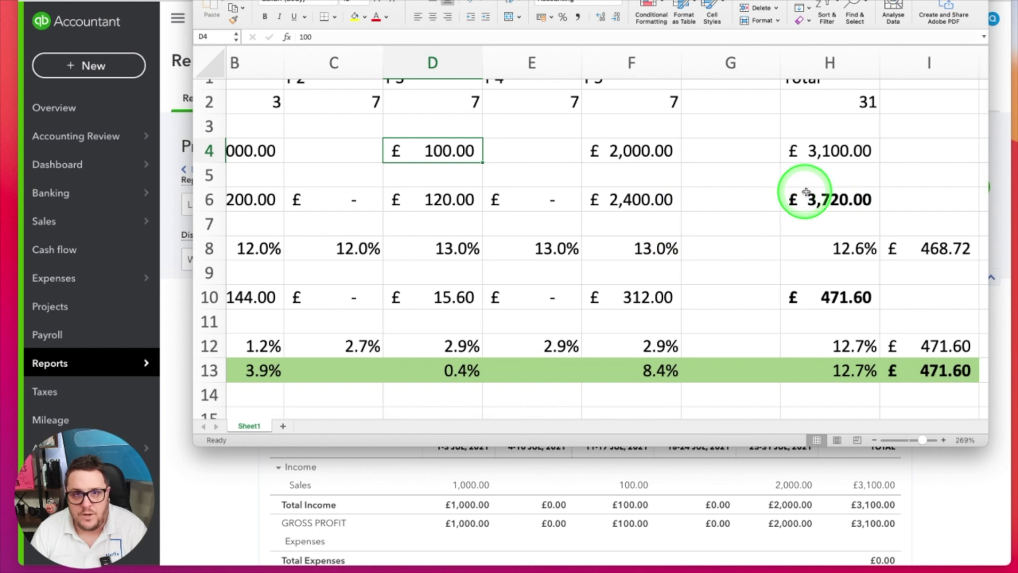
{"action": "scroll", "coordinate": [742, 233], "scroll_direction": "left", "scroll_amount": 4}
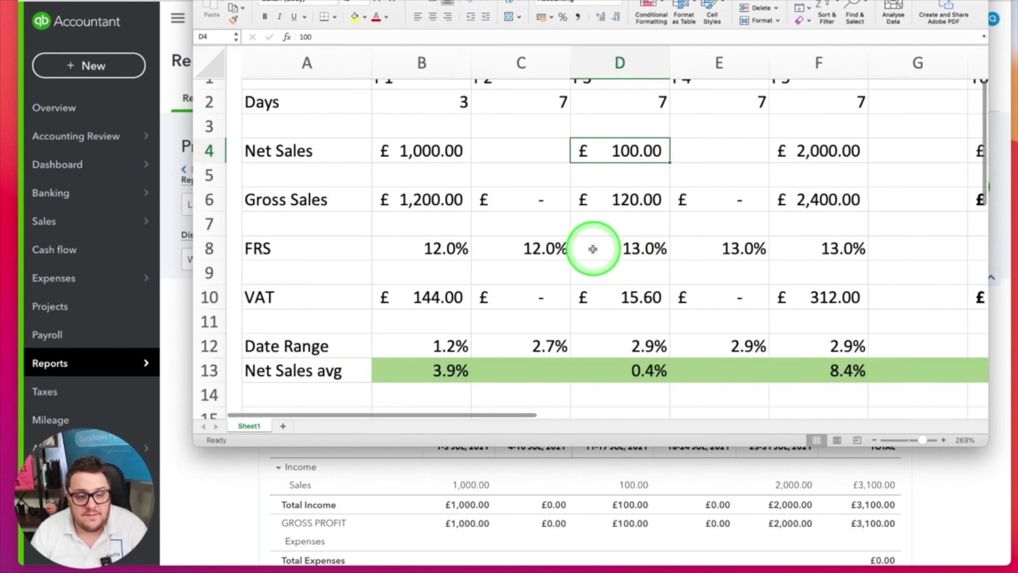
Set the FRS rate for period P3 in D8 to 12%.
{"action": "left_click", "coordinate": [415, 253]}
{"action": "left_click", "coordinate": [505, 248]}
{"action": "left_click", "coordinate": [625, 248]}
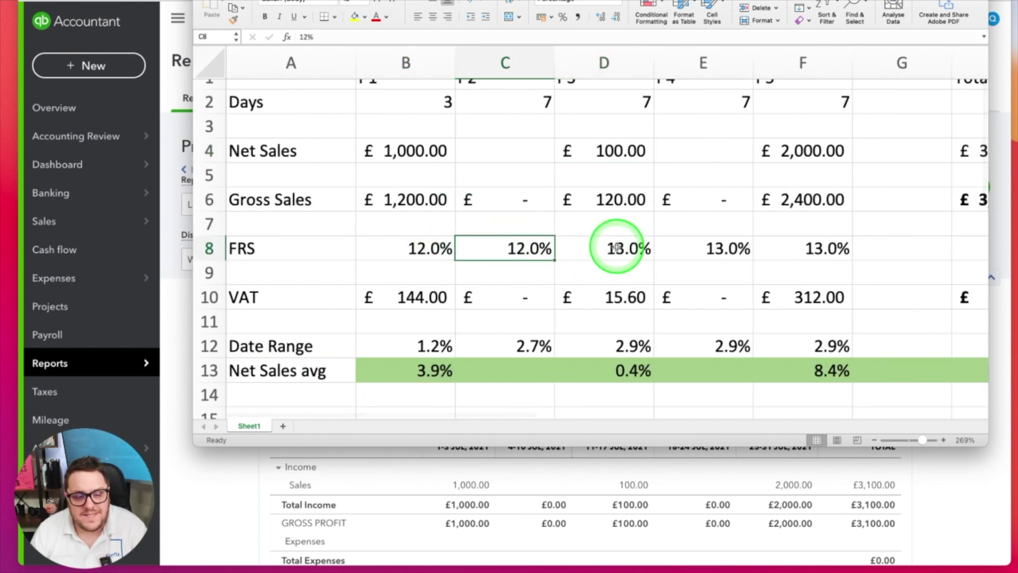
{"action": "scroll", "coordinate": [681, 260], "scroll_direction": "up", "scroll_amount": 1}
{"action": "scroll", "coordinate": [992, 228], "scroll_direction": "down", "scroll_amount": 2}
{"action": "type", "text": "12"}
{"action": "key", "text": "Return"}
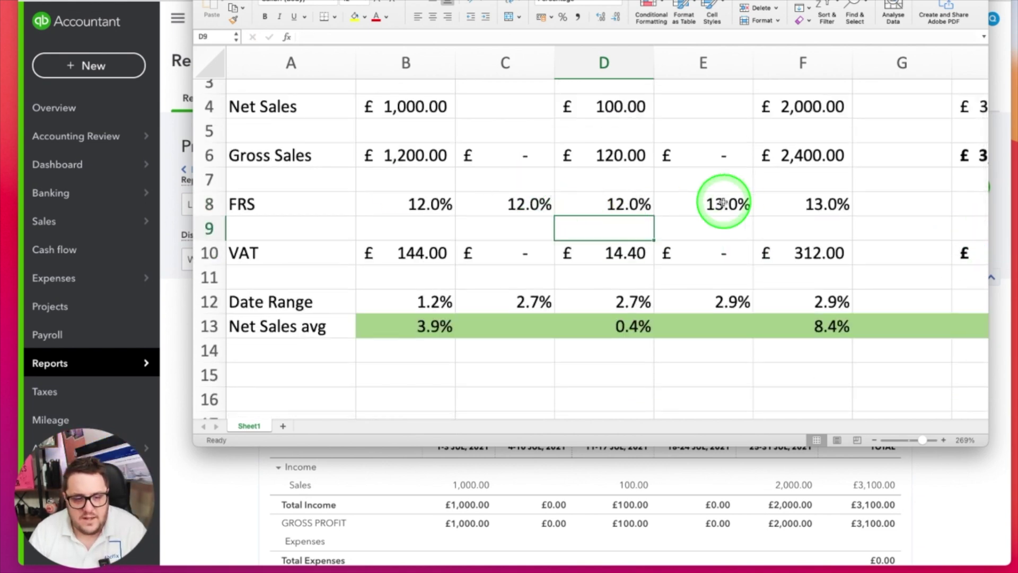
{"action": "scroll", "coordinate": [723, 211], "scroll_direction": "up", "scroll_amount": 2}
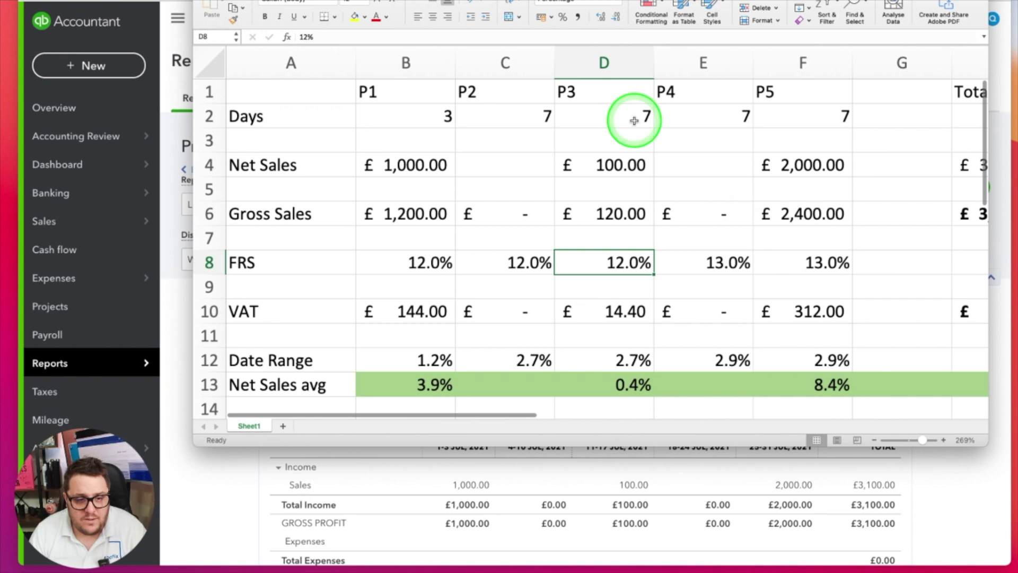
Check the weekly date ranges in the QuickBooks Profit and Loss report, and return to the Excel workbook.
{"action": "left_click", "coordinate": [773, 545]}
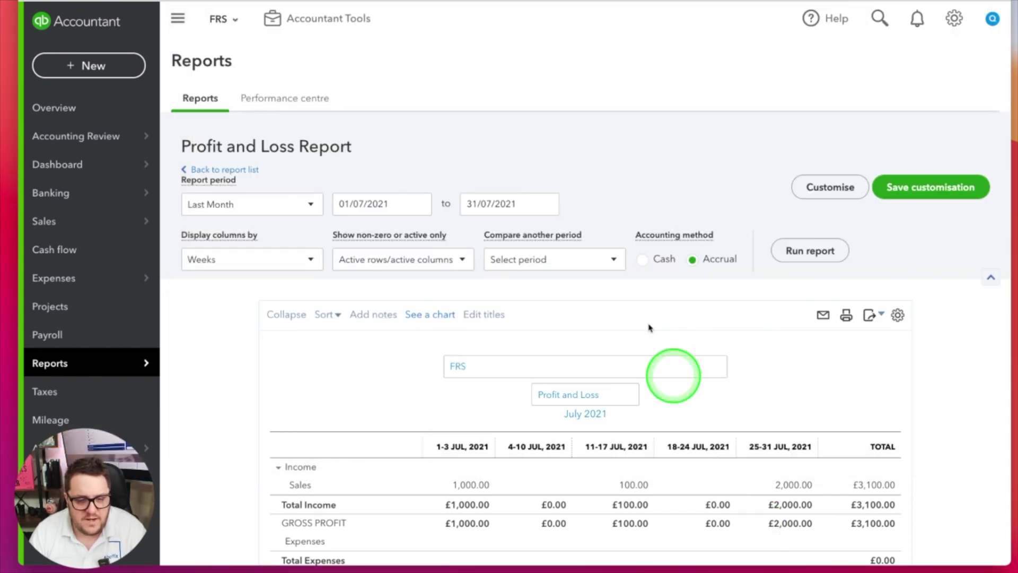
{"action": "scroll", "coordinate": [727, 401], "scroll_direction": "down", "scroll_amount": 1}
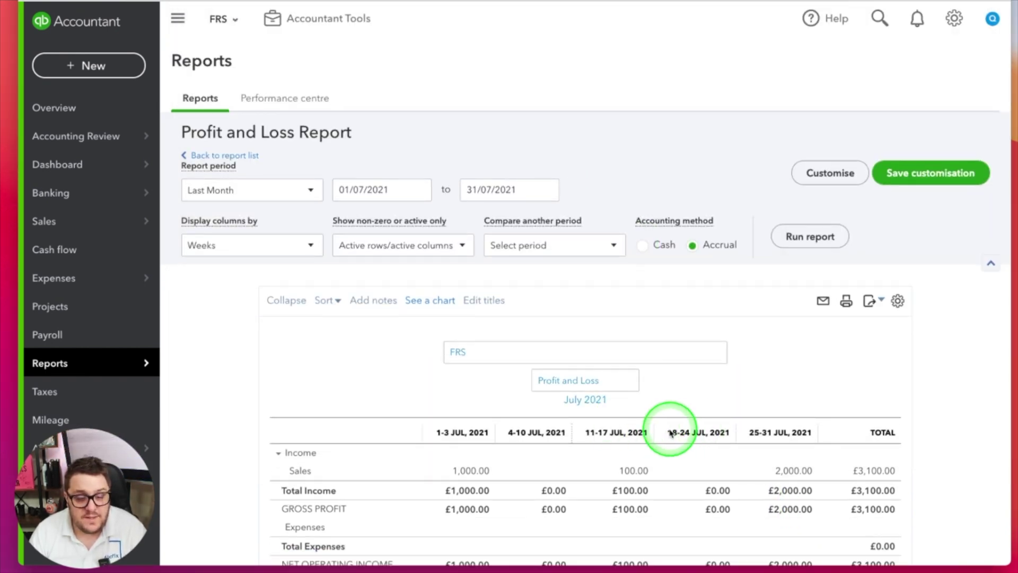
{"action": "key", "text": "super+Tab"}
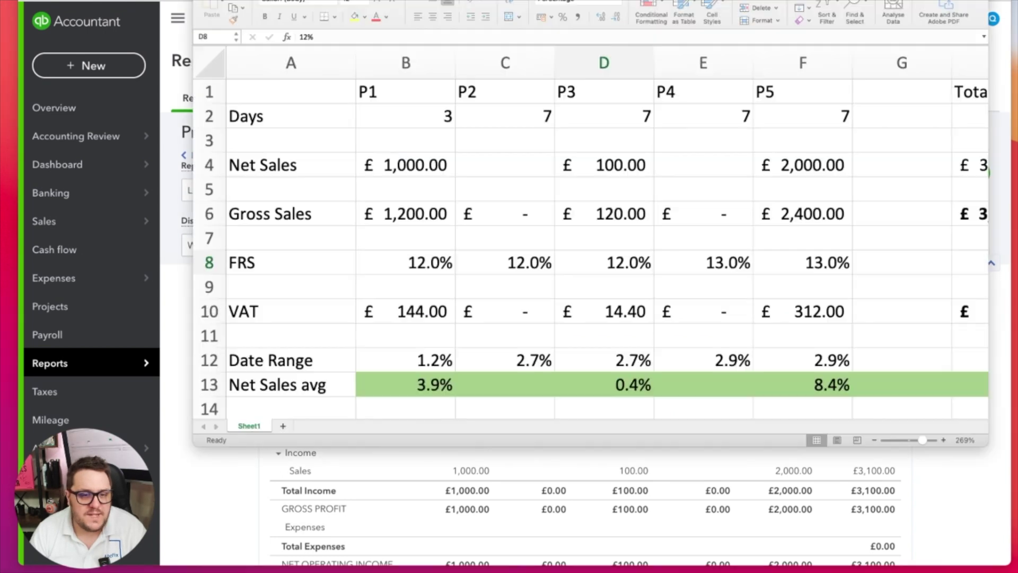
Examine the FRS rates in B8:F8, their average formula in H8, and the VAT amount based on it.
{"action": "scroll", "coordinate": [690, 244], "scroll_direction": "down", "scroll_amount": 3}
{"action": "scroll", "coordinate": [675, 237], "scroll_direction": "up", "scroll_amount": 2}
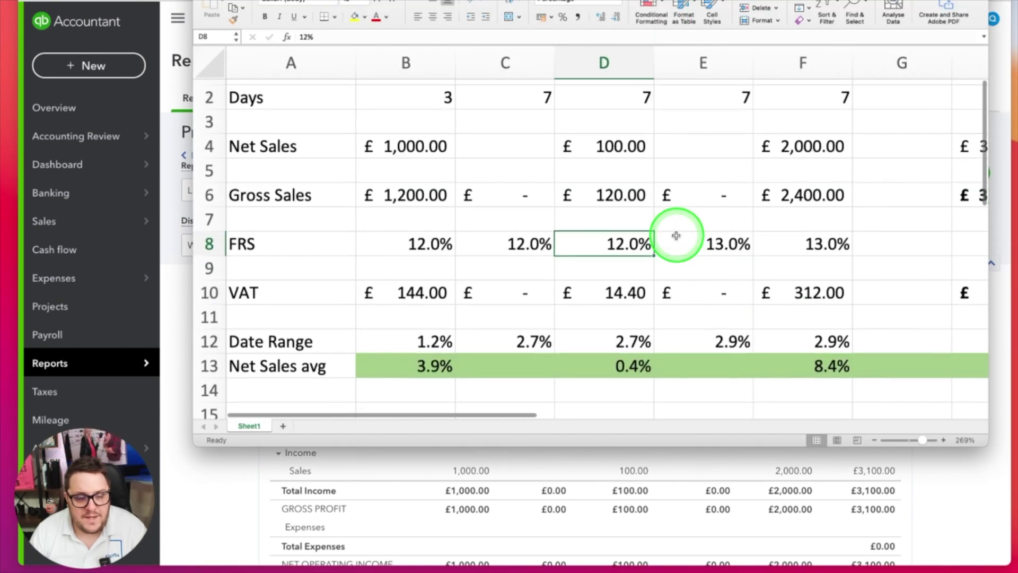
{"action": "left_click_drag", "start_coordinate": [375, 245], "coordinate": [827, 245]}
{"action": "scroll", "coordinate": [875, 276], "scroll_direction": "right", "scroll_amount": 2}
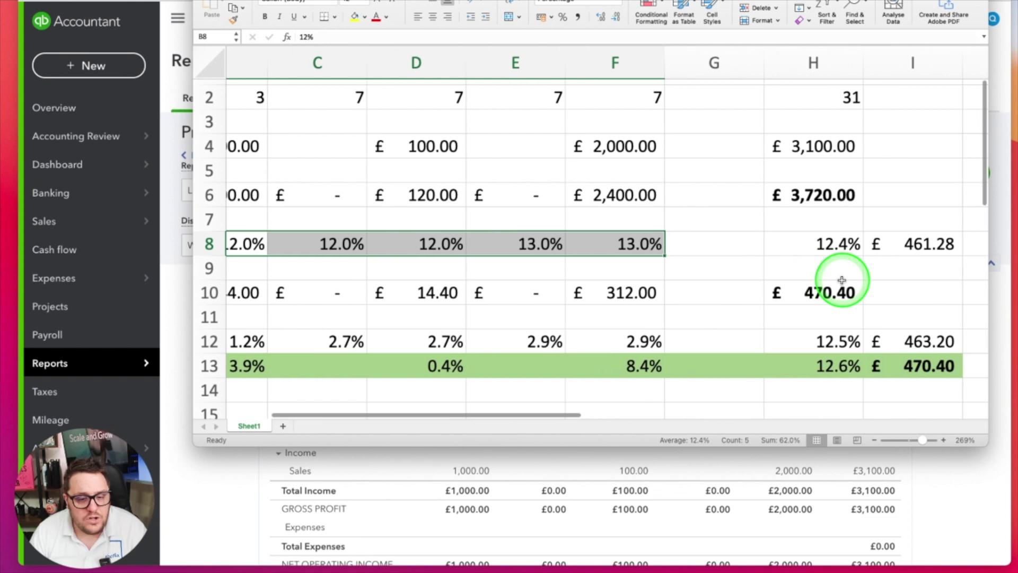
{"action": "left_click", "coordinate": [782, 240]}
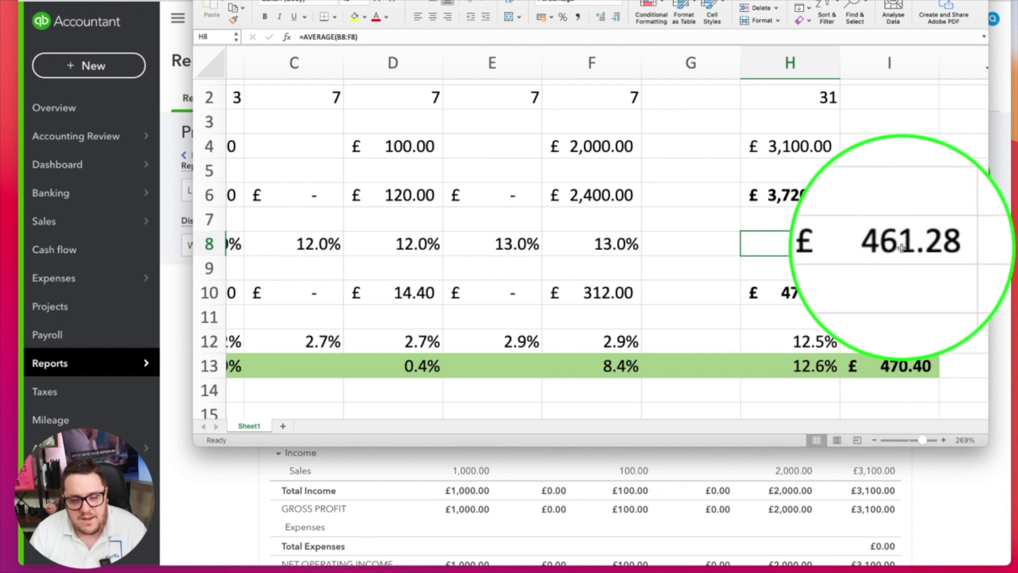
{"action": "scroll", "coordinate": [852, 259], "scroll_direction": "left", "scroll_amount": 2}
{"action": "scroll", "coordinate": [851, 260], "scroll_direction": "left", "scroll_amount": 2}
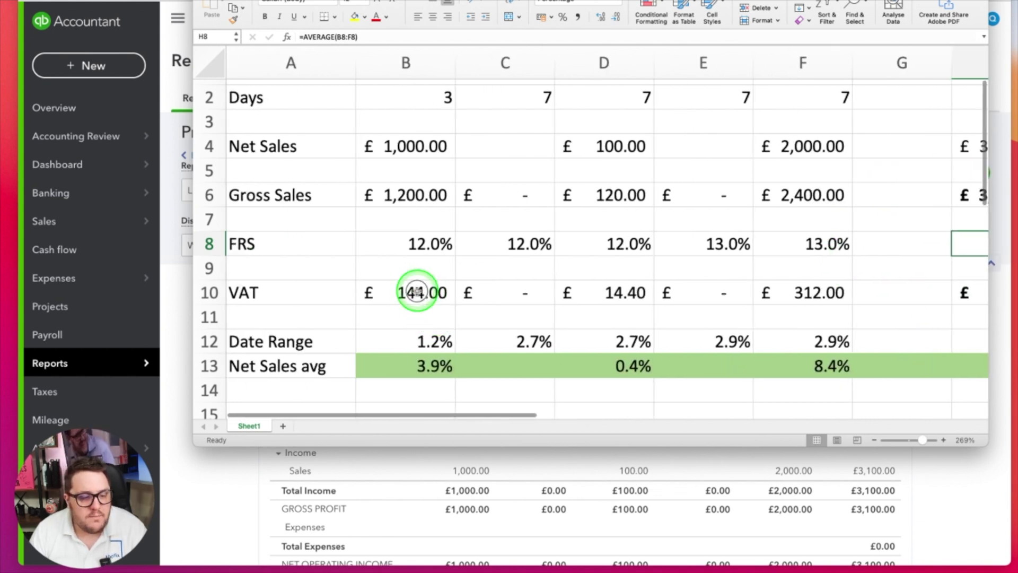
Examine the VAT formulas in B10, D10 and F10 and compare the VAT total in column H with the amounts in column I.
{"action": "left_click", "coordinate": [416, 291]}
{"action": "left_click", "coordinate": [644, 296]}
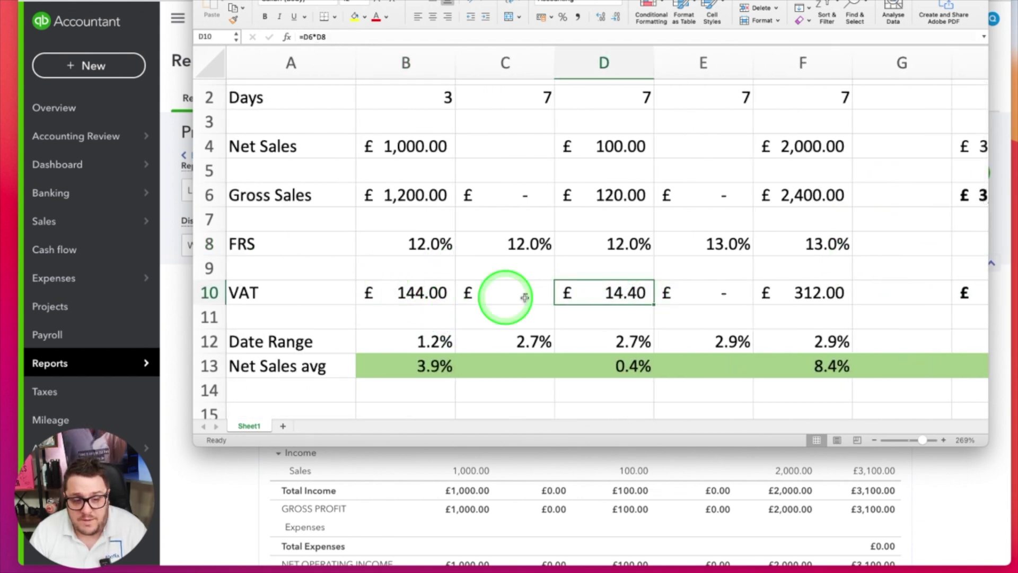
{"action": "left_click", "coordinate": [410, 295]}
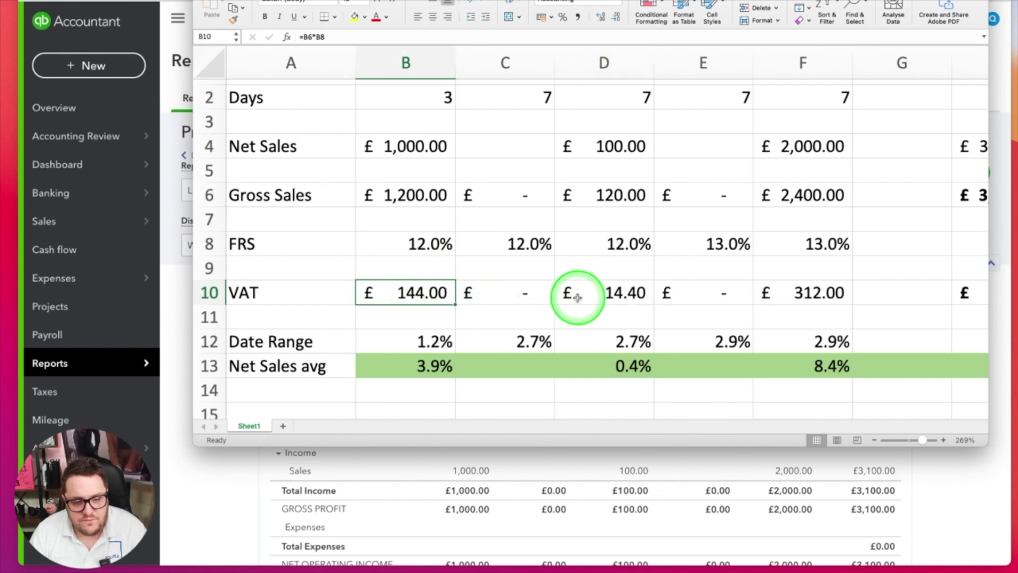
{"action": "left_click", "coordinate": [624, 295]}
{"action": "left_click", "coordinate": [844, 295]}
{"action": "scroll", "coordinate": [815, 295], "scroll_direction": "right", "scroll_amount": 5}
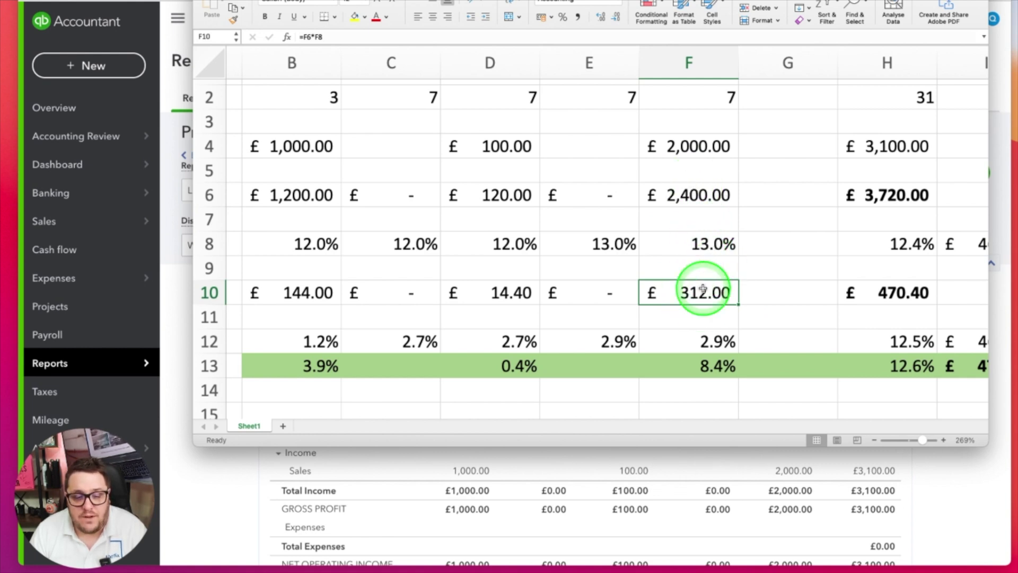
{"action": "scroll", "coordinate": [847, 281], "scroll_direction": "right", "scroll_amount": 3}
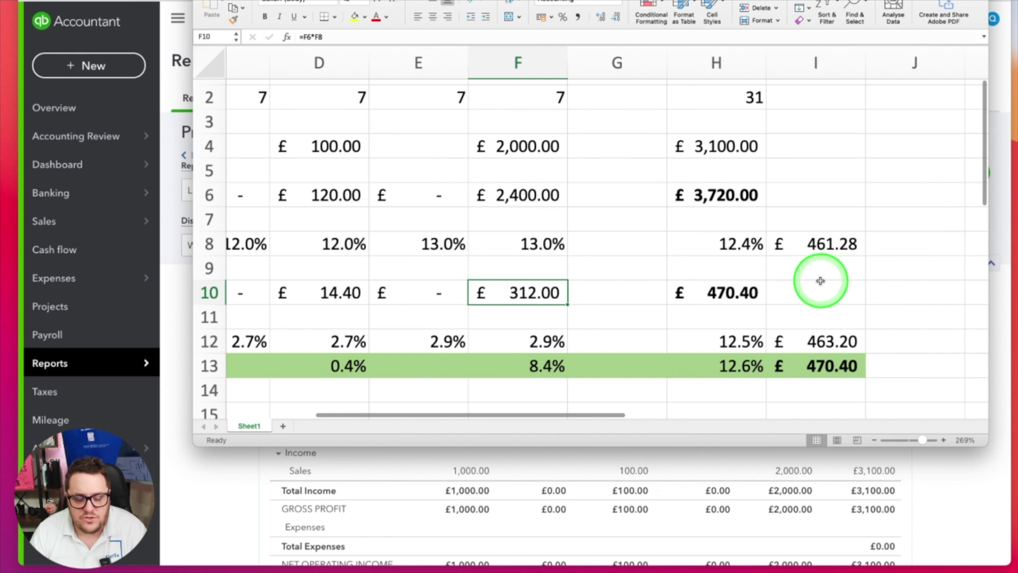
{"action": "scroll", "coordinate": [716, 295], "scroll_direction": "left", "scroll_amount": 3}
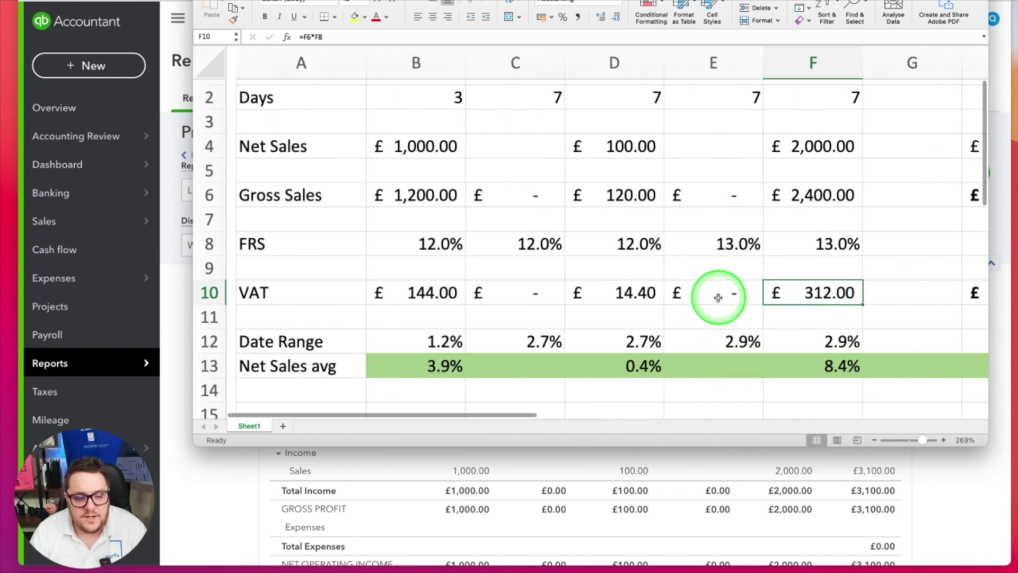
Examine the Date Range formula in B12, which weights the FRS rate by days, and its totals in columns H and I.
{"action": "left_click_drag", "start_coordinate": [705, 341], "coordinate": [441, 332]}
{"action": "left_click", "coordinate": [425, 336]}
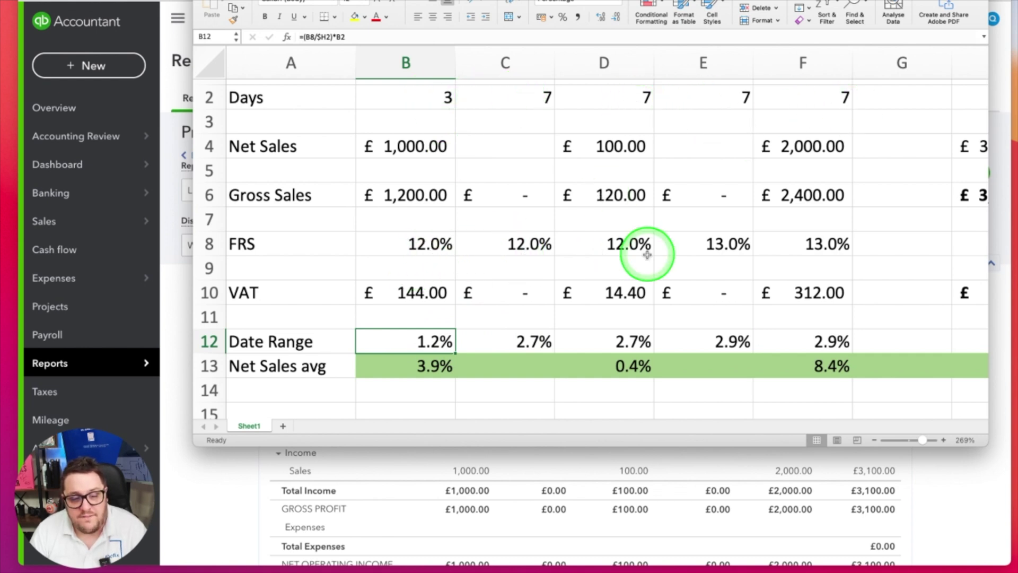
{"action": "scroll", "coordinate": [841, 257], "scroll_direction": "right", "scroll_amount": 3}
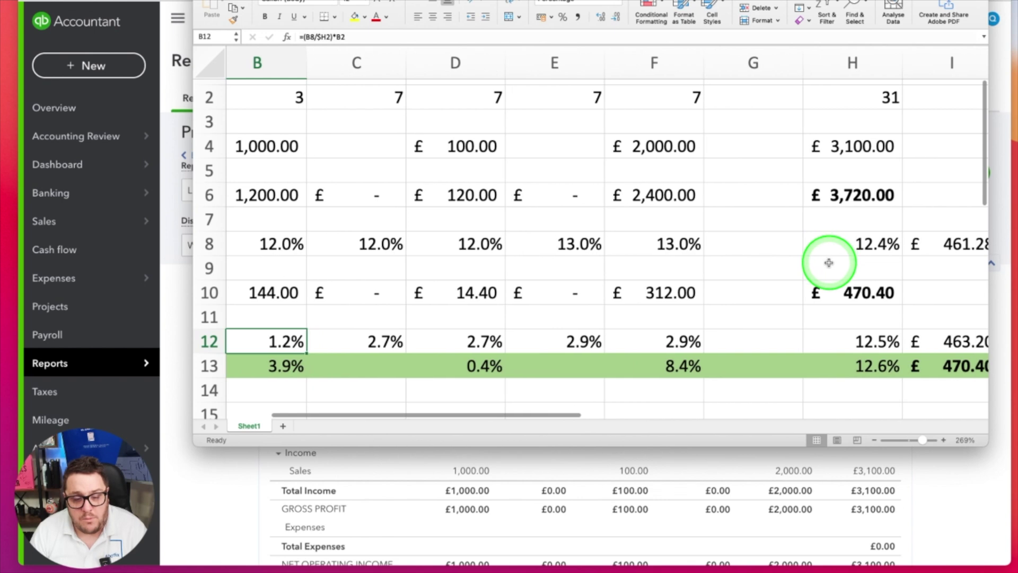
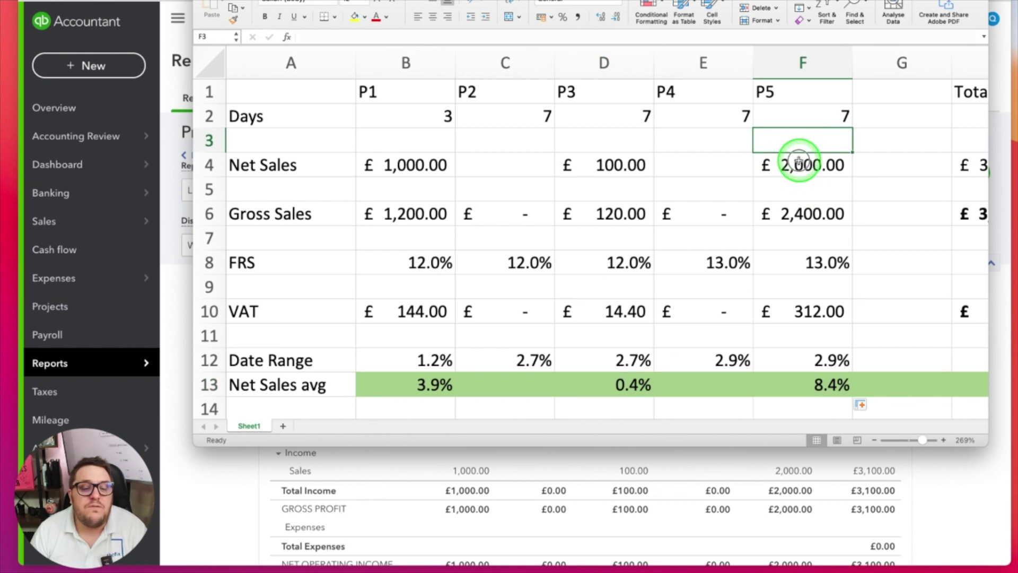
Examine the Net Sales avg formulas in B13:F13 and their sum in H13.
{"action": "left_click", "coordinate": [891, 383]}
{"action": "left_click", "coordinate": [431, 383]}
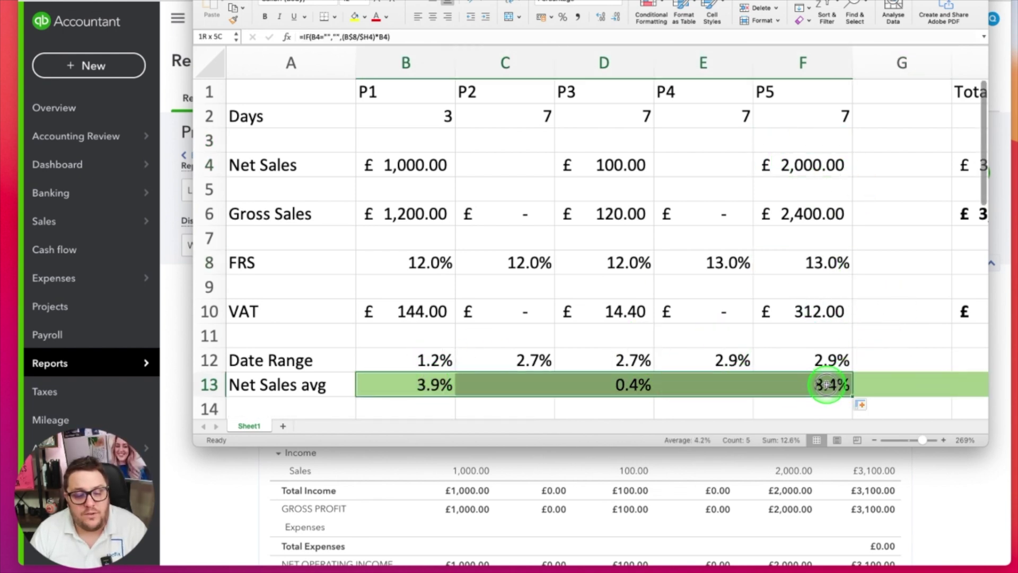
{"action": "scroll", "coordinate": [822, 371], "scroll_direction": "right", "scroll_amount": 3}
{"action": "left_click", "coordinate": [753, 383]}
{"action": "key", "text": "Up"}
{"action": "left_click", "coordinate": [750, 387]}
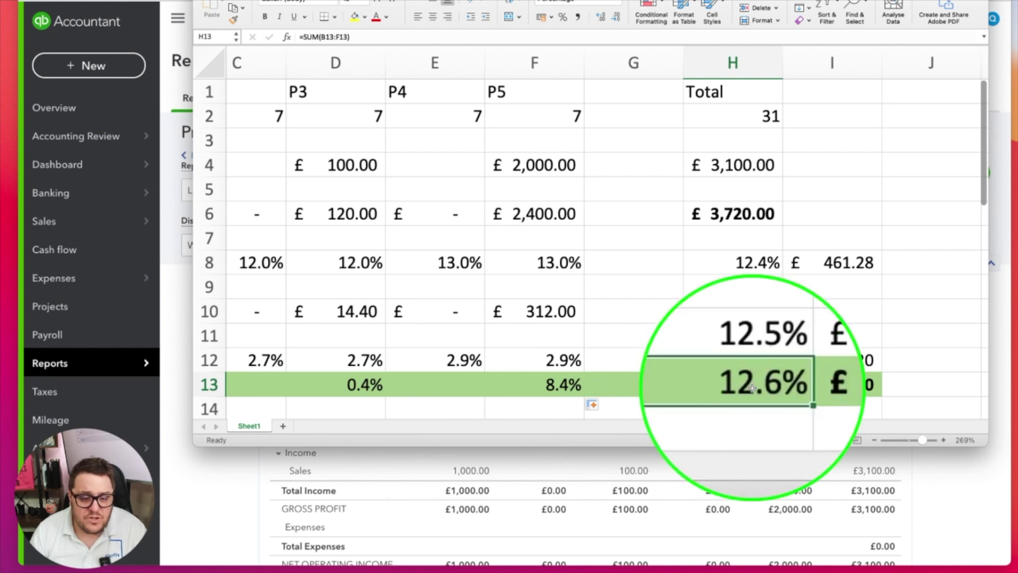
Switch to QuickBooks, set the industry flat rate percentage to 12.6% in the HM Revenue & Customs VAT settings, and save.
{"action": "key", "text": "super+Tab"}
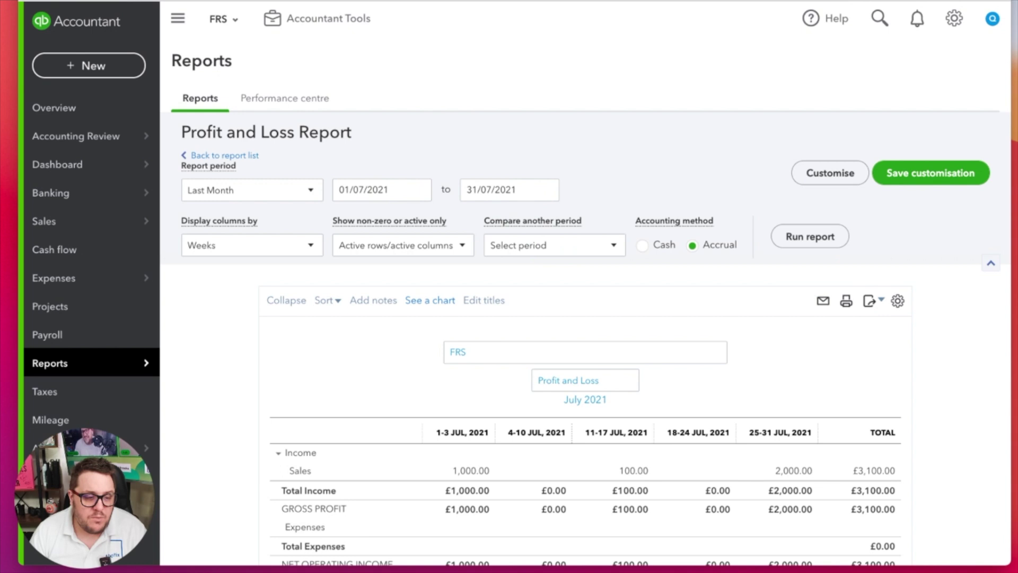
{"action": "left_click", "coordinate": [74, 397]}
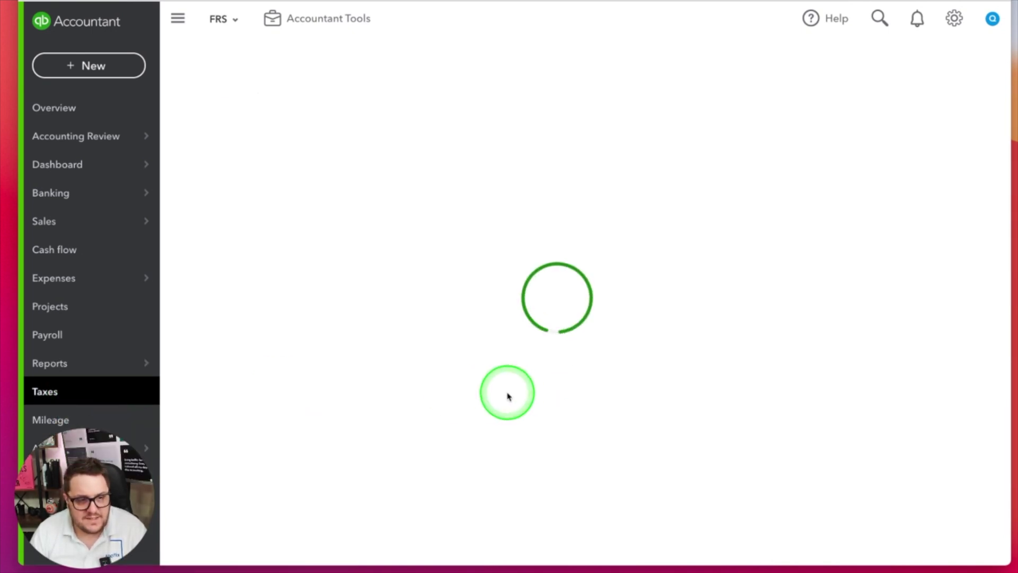
{"action": "left_click", "coordinate": [878, 63]}
{"action": "left_click", "coordinate": [855, 97]}
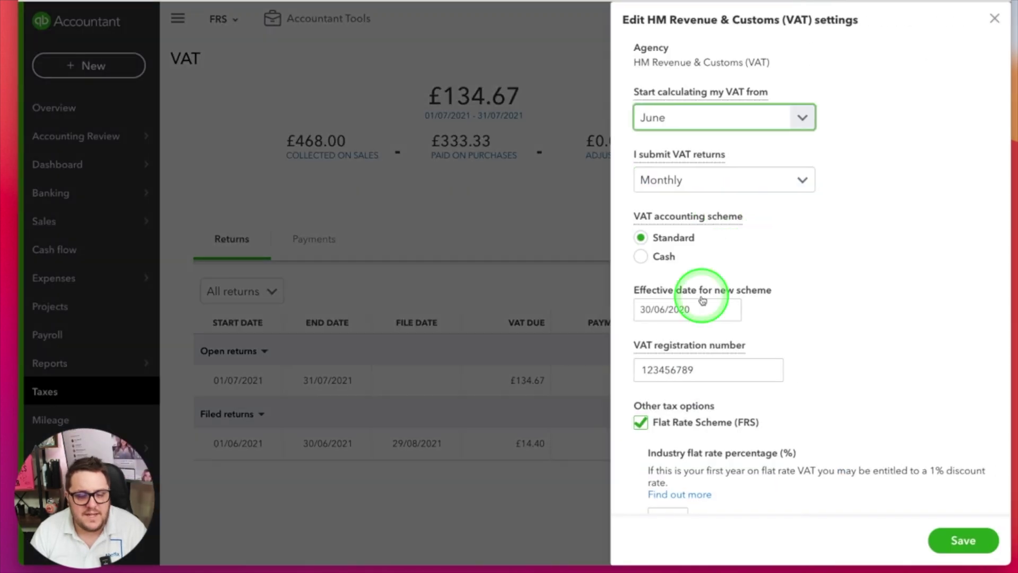
{"action": "scroll", "coordinate": [712, 375], "scroll_direction": "down", "scroll_amount": 4}
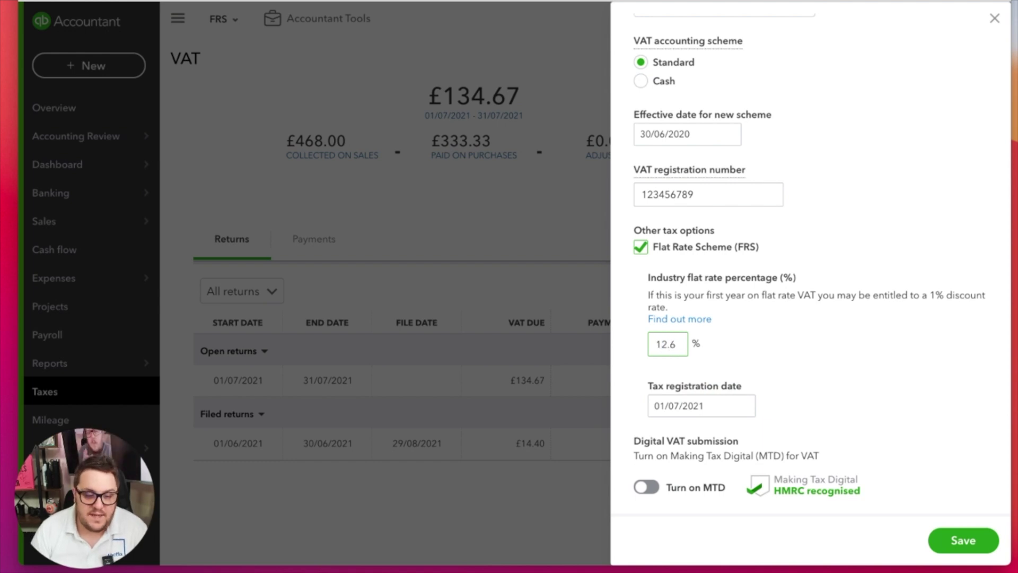
{"action": "left_click", "coordinate": [989, 538]}
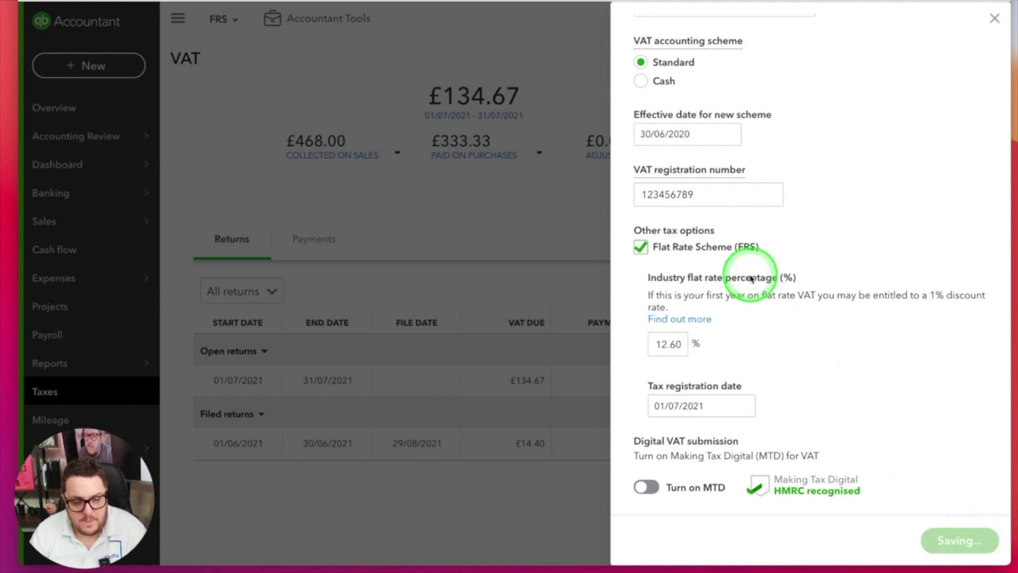
Open the VAT return for 01/07/2021 to 31/07/2021 and check the Box 1 amount for VAT due on sales.
{"action": "left_click", "coordinate": [872, 390]}
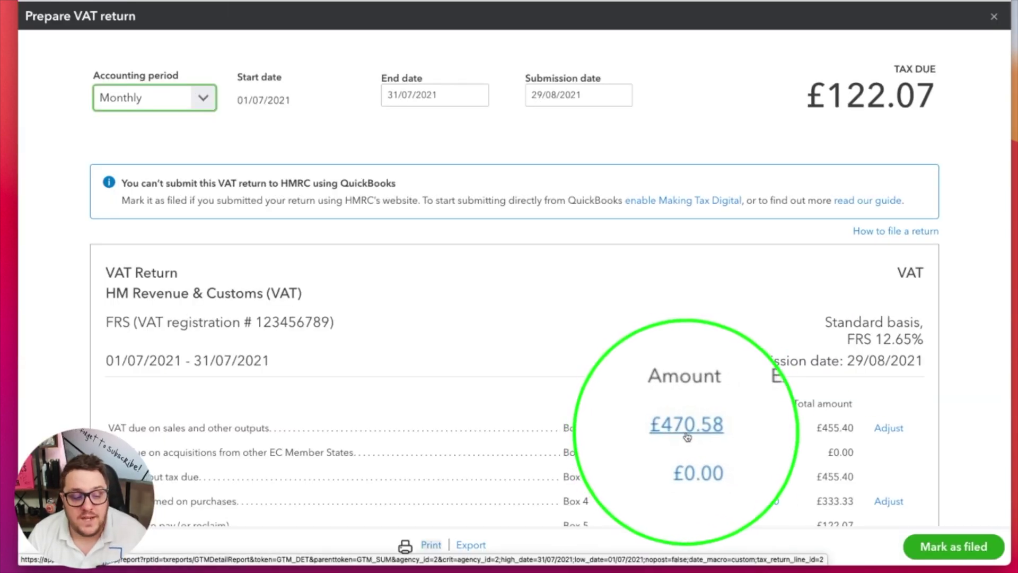
{"action": "left_click", "coordinate": [685, 420]}
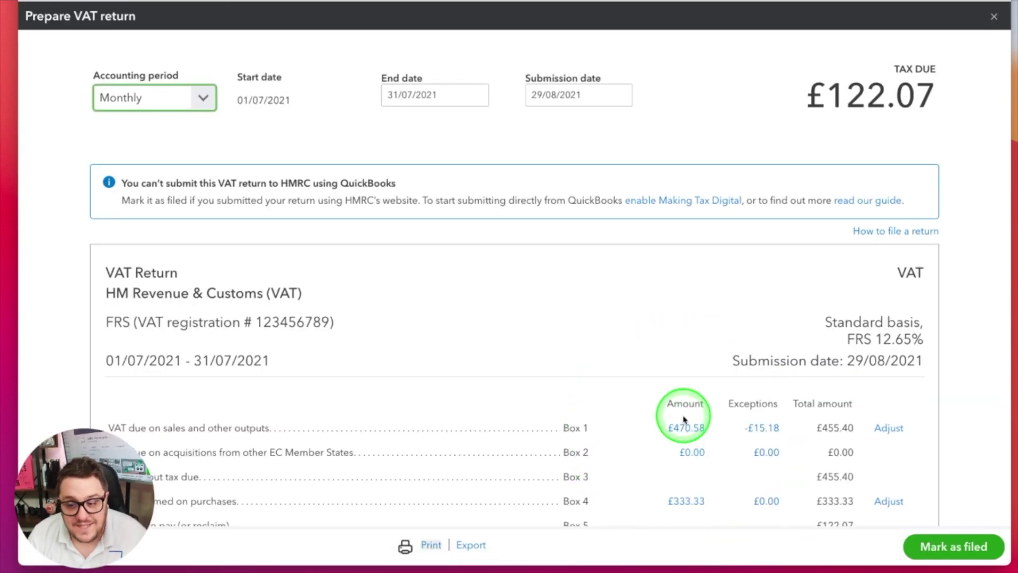